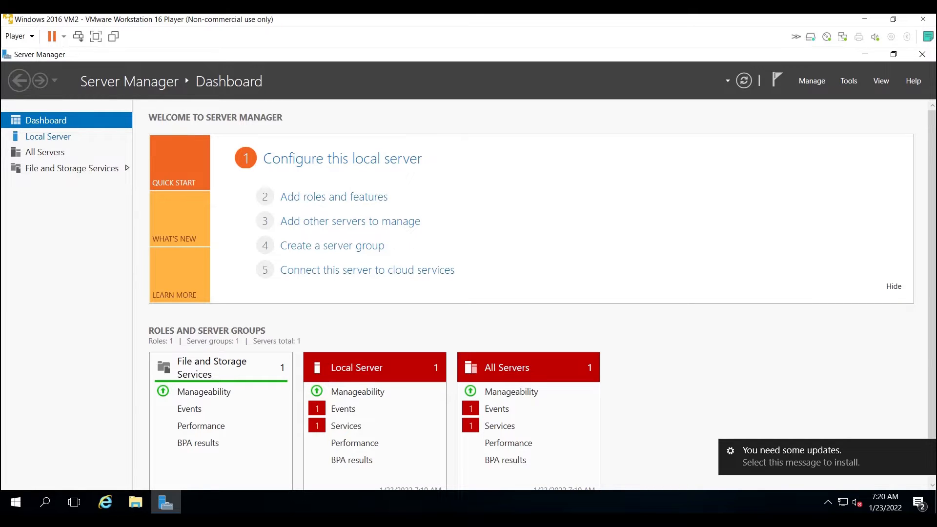
Rename the local server to AD-techchat, close System Properties, and leave the restart prompt unanswered, moved aside.
{"action": "left_click", "coordinate": [48, 137]}
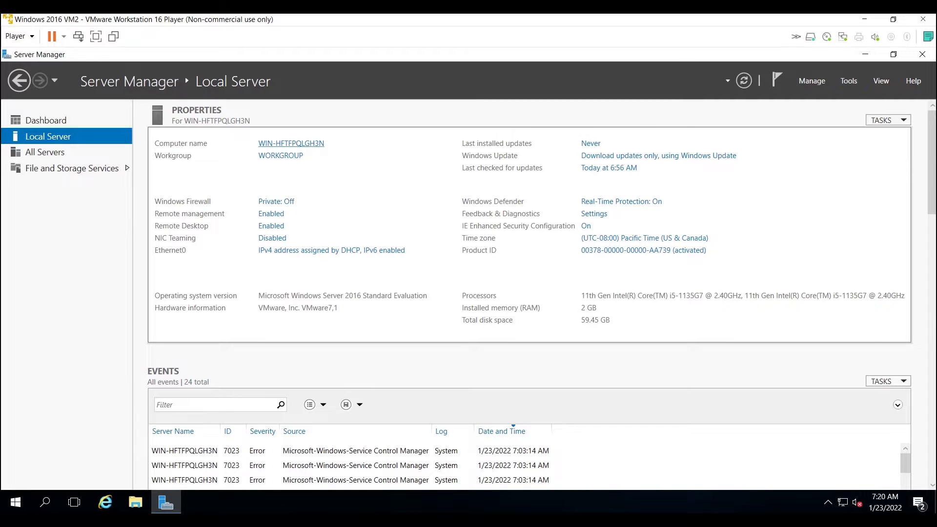
{"action": "left_click", "coordinate": [291, 143]}
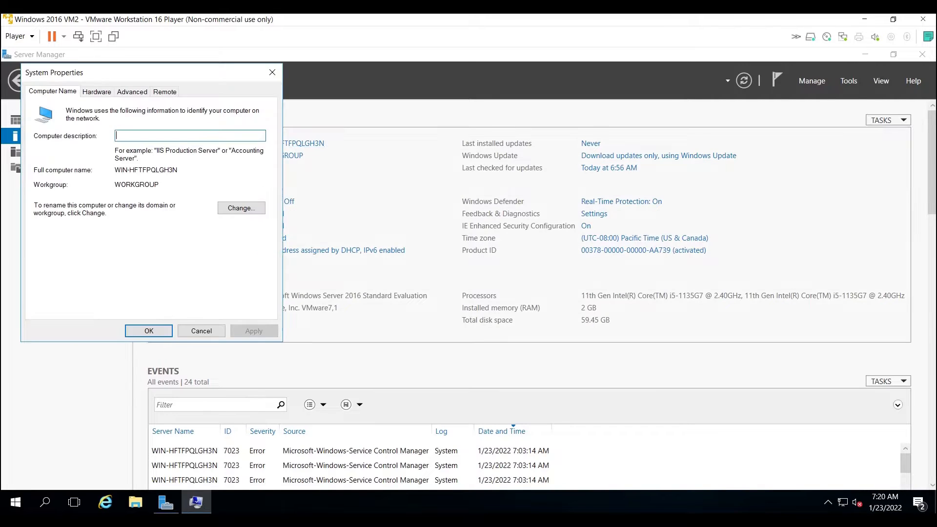
{"action": "left_click", "coordinate": [241, 208]}
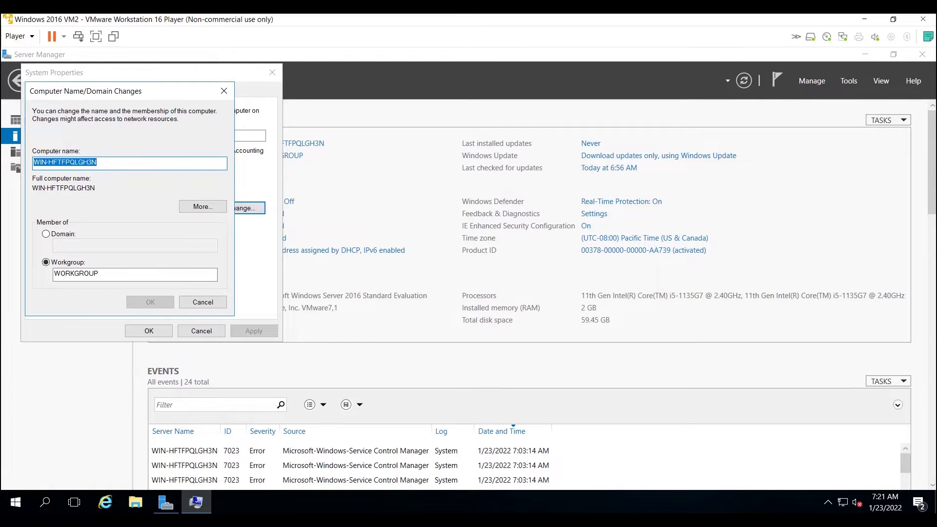
{"action": "type", "text": "A"}
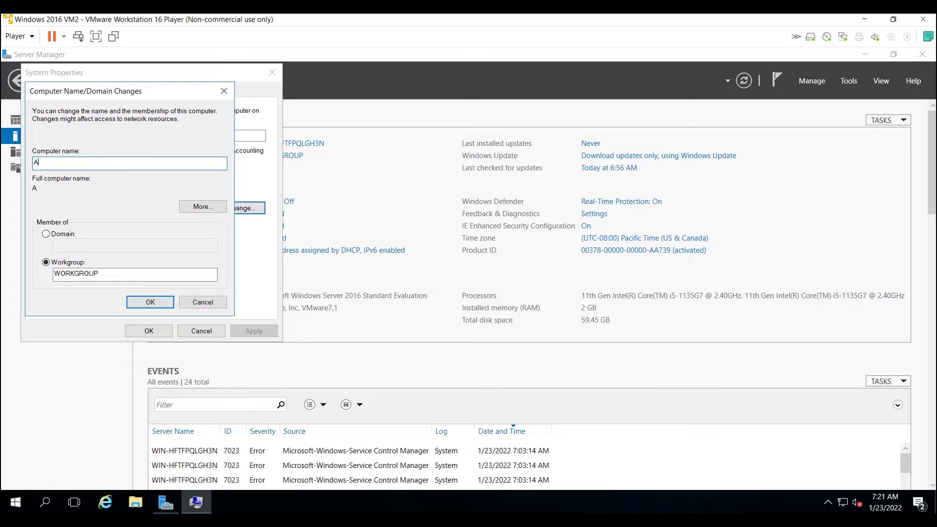
{"action": "type", "text": "D-techchat"}
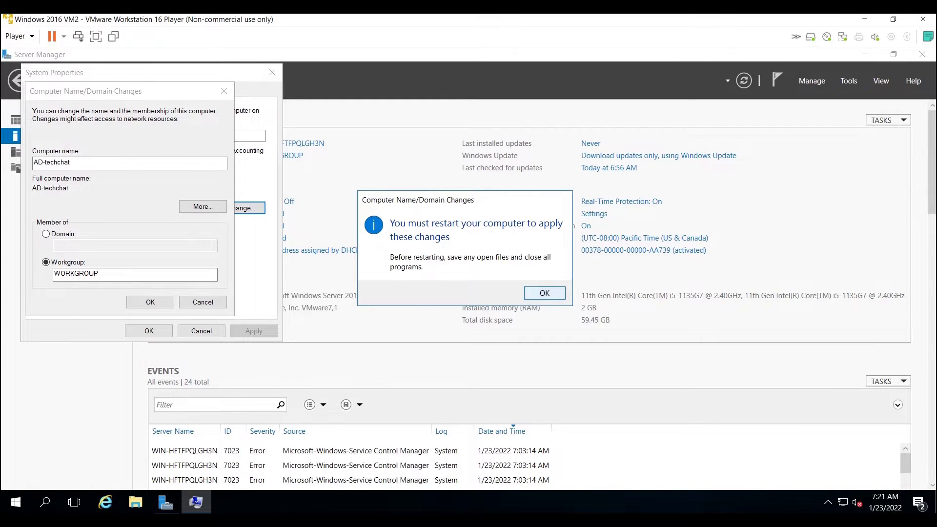
{"action": "left_click", "coordinate": [545, 293]}
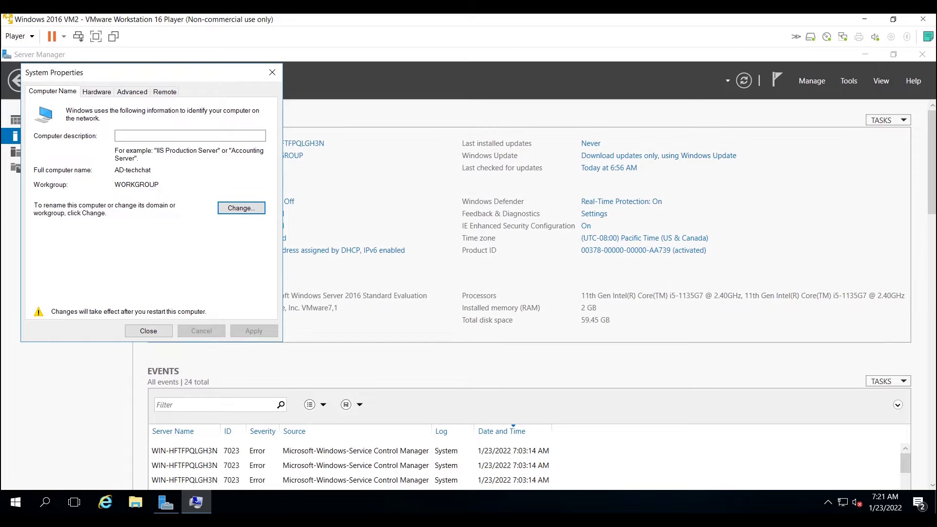
{"action": "left_click", "coordinate": [272, 72]}
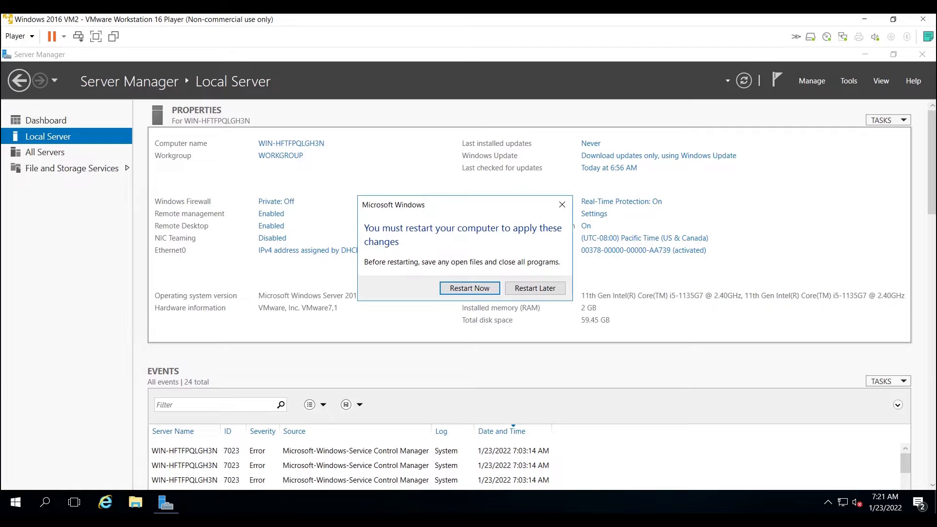
{"action": "left_click_drag", "start_coordinate": [380, 208], "coordinate": [456, 203]}
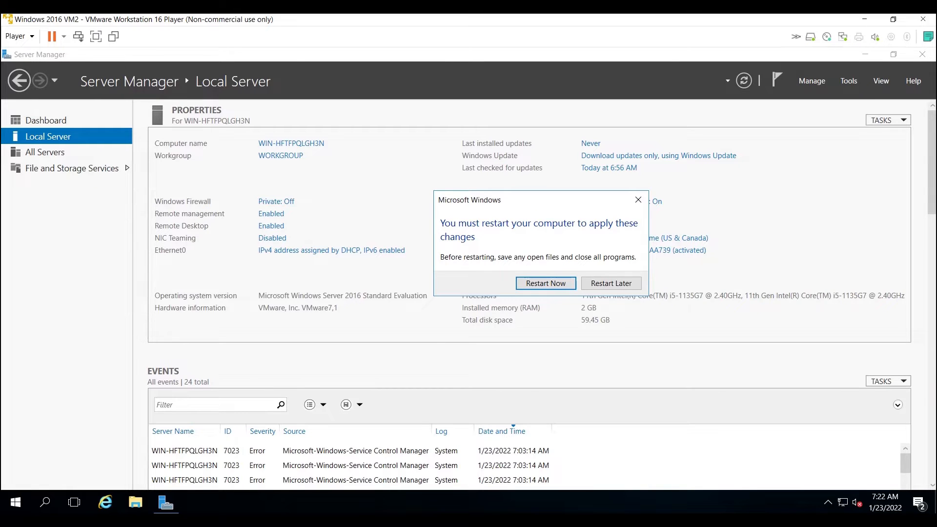
Open the Ethernet0 connection status from the Network and Sharing Center in Control Panel.
{"action": "left_click", "coordinate": [45, 503]}
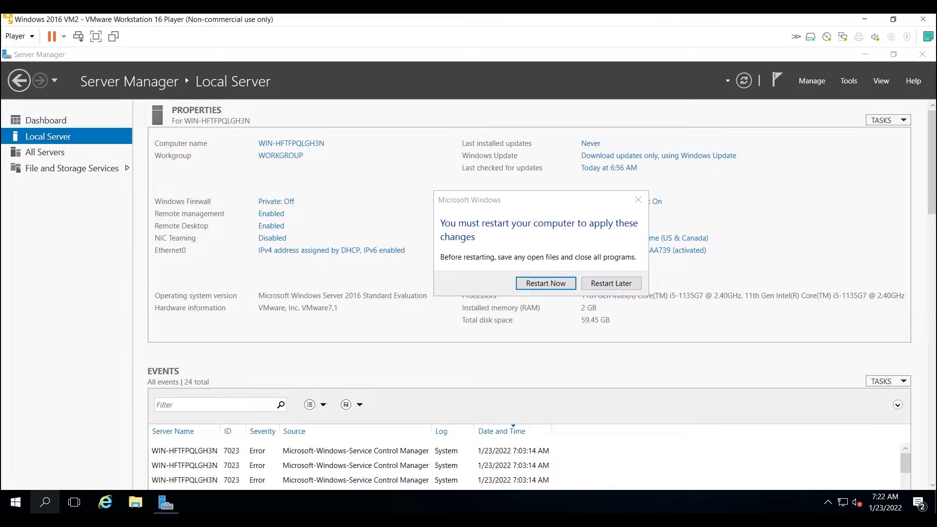
{"action": "type", "text": "c"}
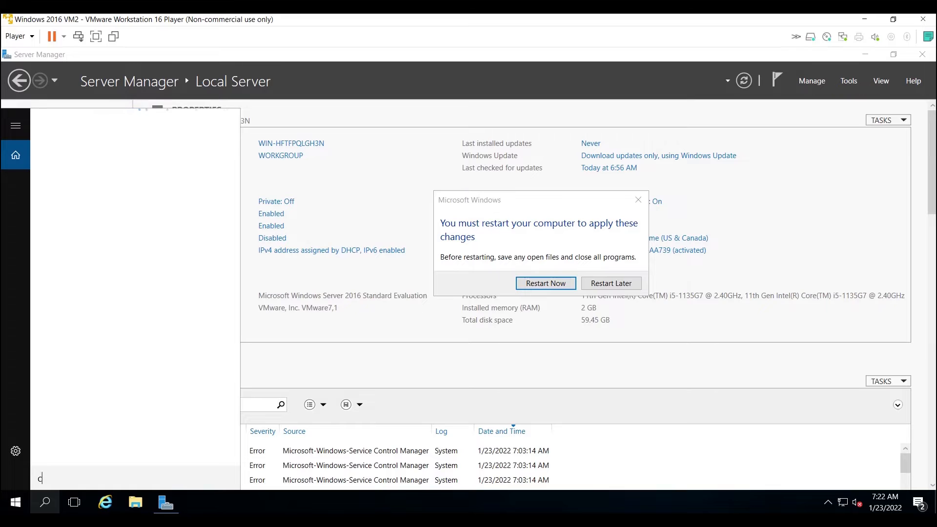
{"action": "type", "text": "ontr"}
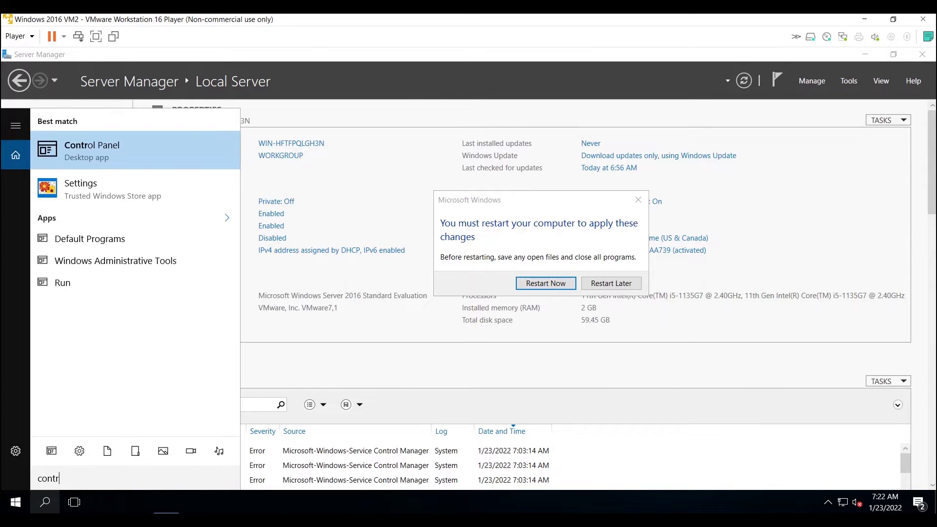
{"action": "key", "text": "Return"}
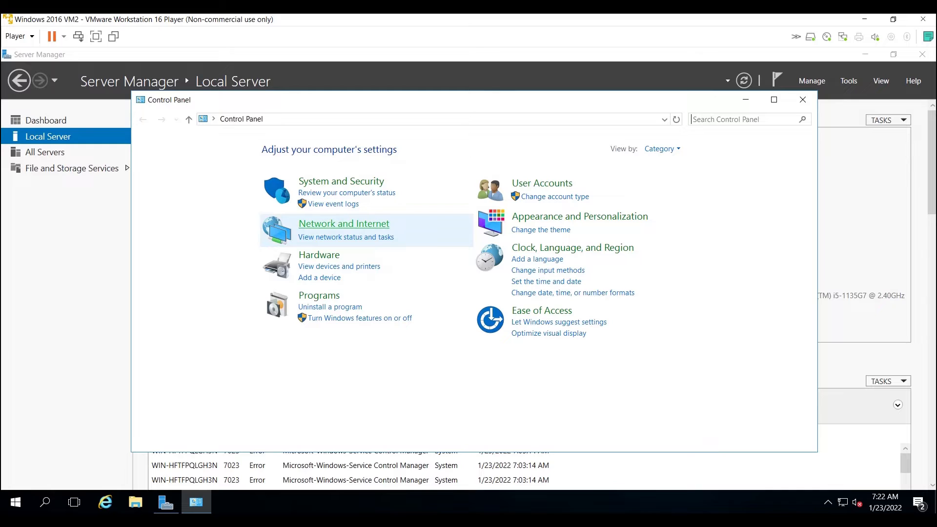
{"action": "left_click", "coordinate": [331, 224]}
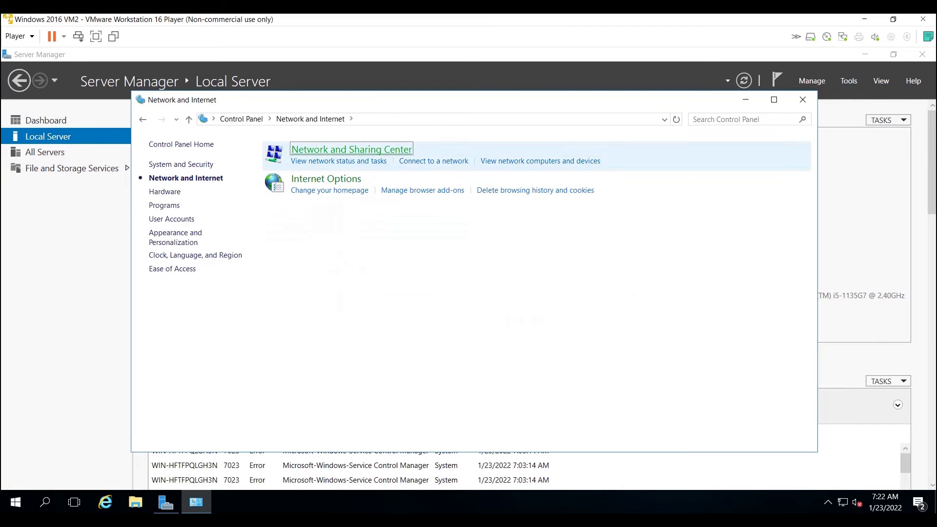
{"action": "left_click", "coordinate": [332, 150]}
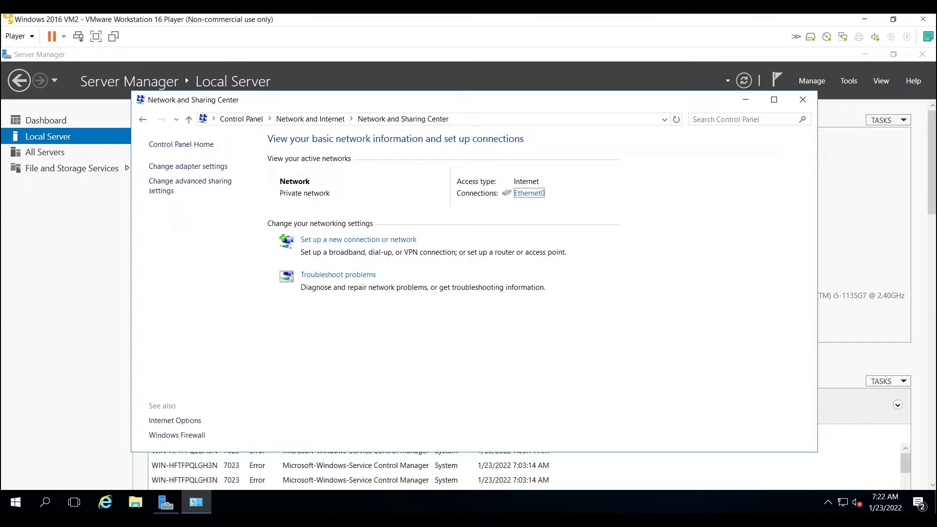
{"action": "left_click", "coordinate": [529, 193]}
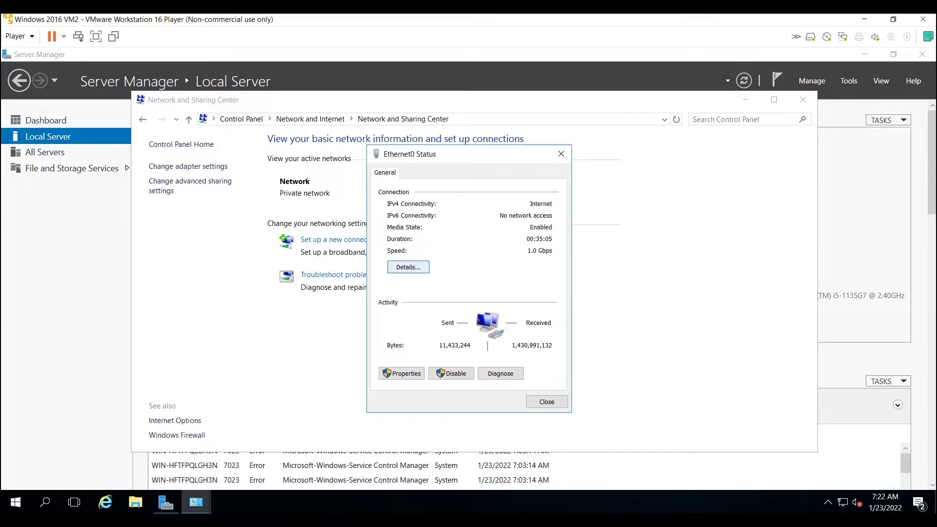
Examine Ethernet0's connection details for the DHCP state, IPv4 address, subnet mask and DNS server.
{"action": "left_click", "coordinate": [408, 267]}
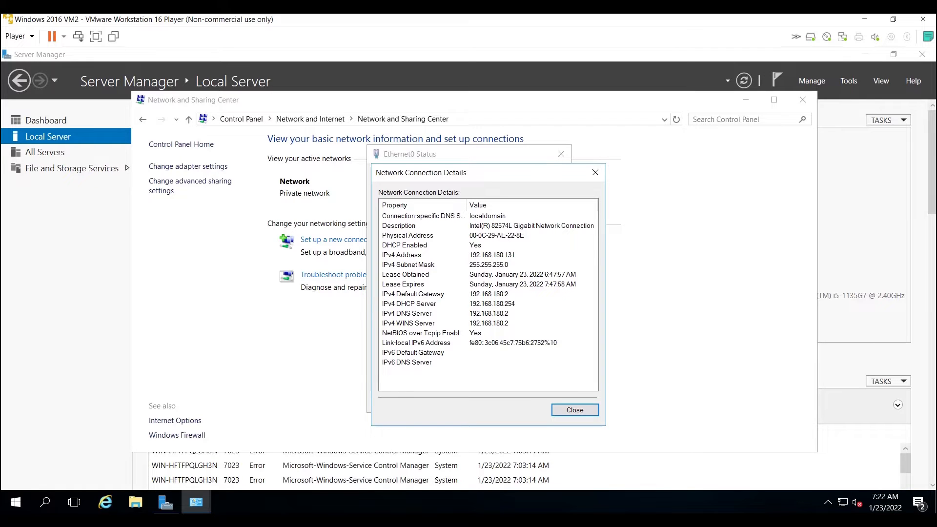
{"action": "left_click", "coordinate": [405, 246]}
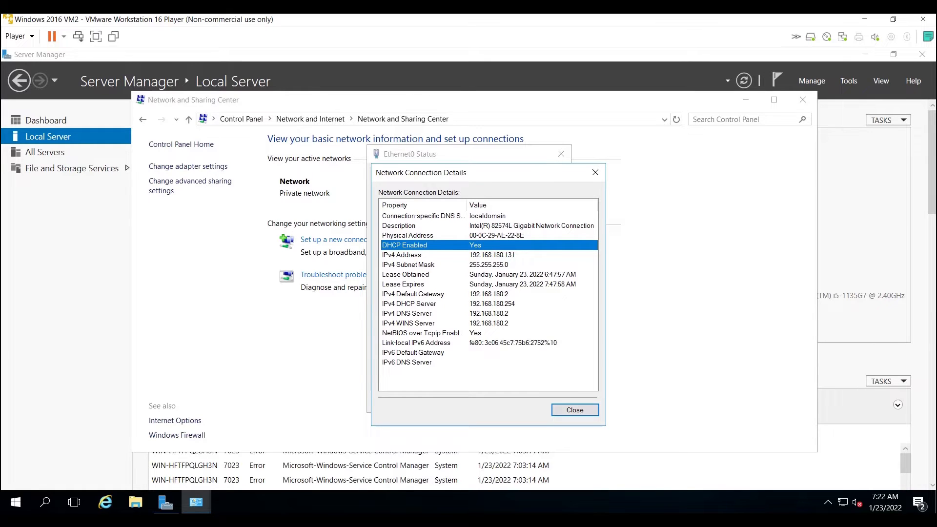
{"action": "left_click", "coordinate": [402, 255]}
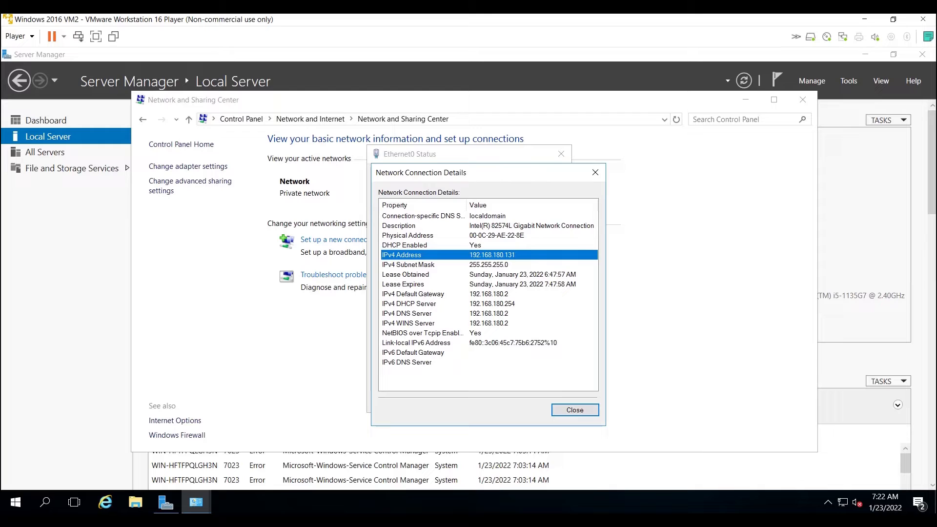
{"action": "left_click", "coordinate": [408, 265]}
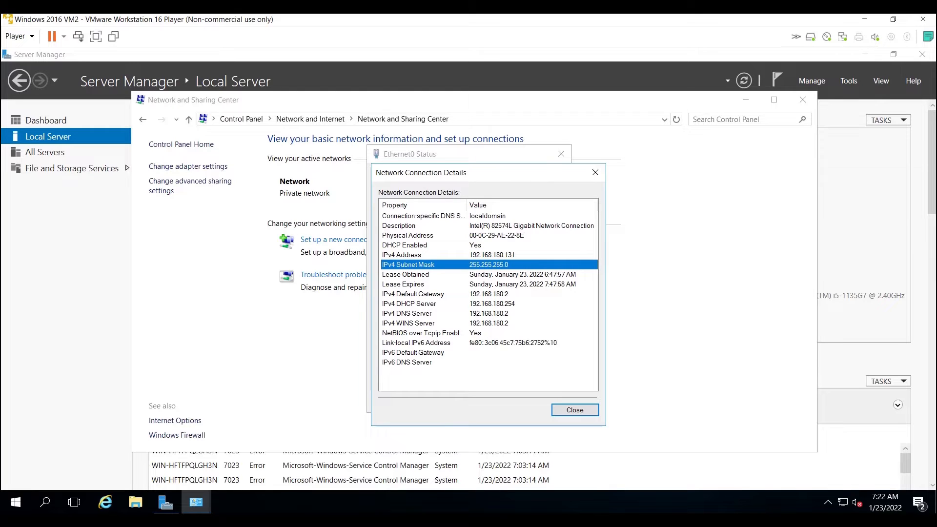
{"action": "left_click", "coordinate": [407, 314]}
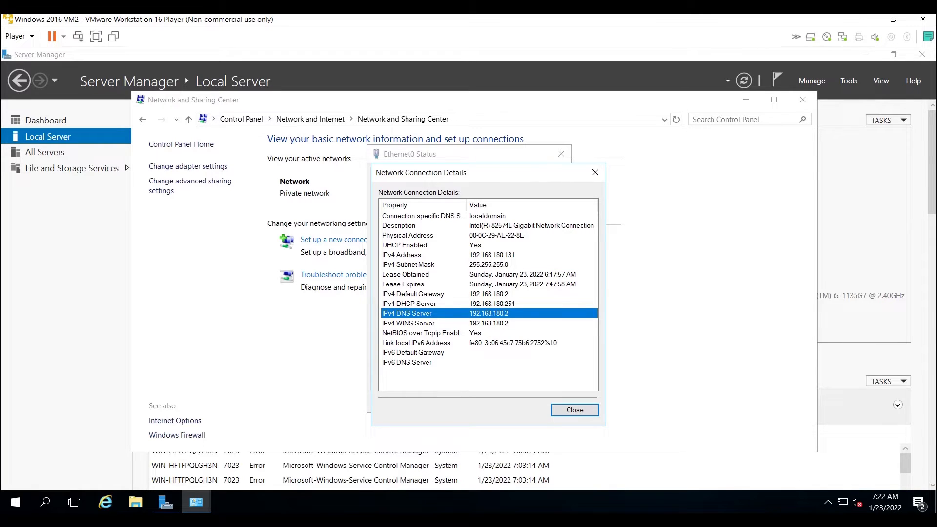
{"action": "left_click", "coordinate": [401, 255]}
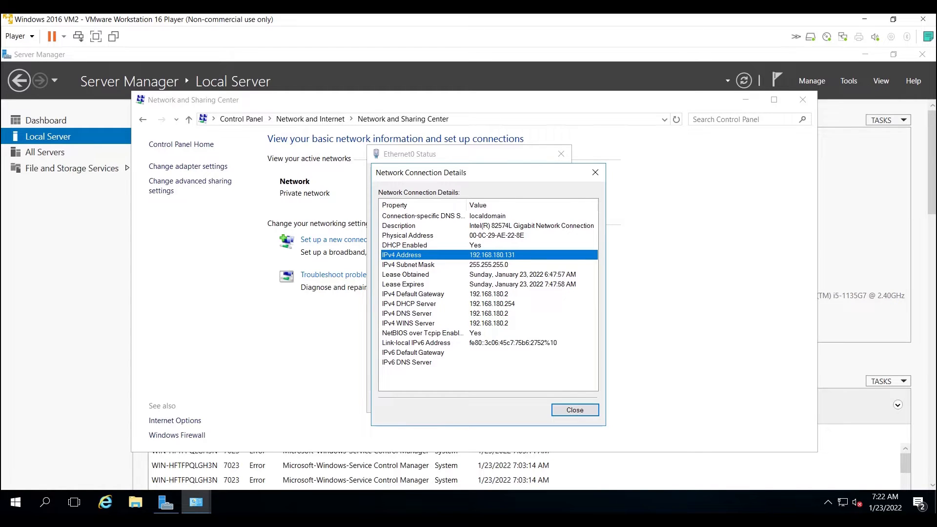
{"action": "left_click", "coordinate": [575, 410]}
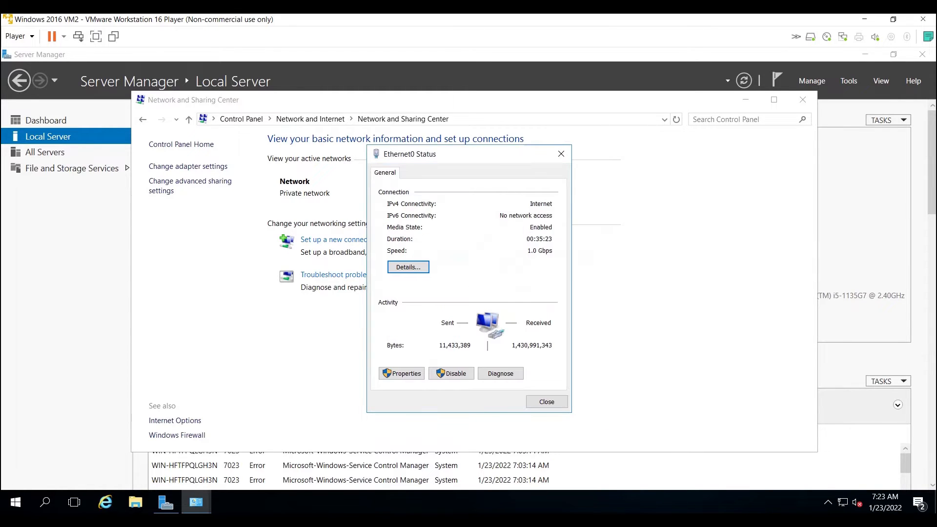
{"action": "left_click", "coordinate": [402, 373]}
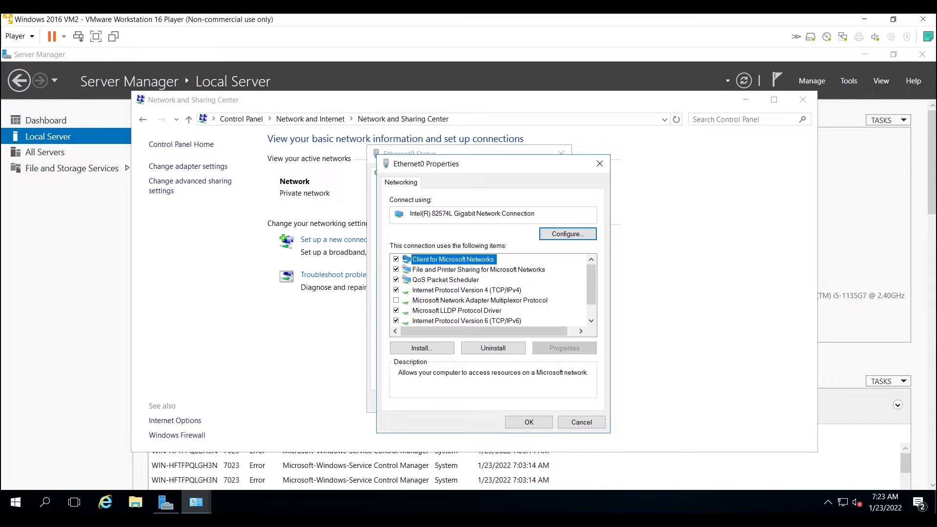
{"action": "left_click", "coordinate": [467, 289]}
{"action": "left_click", "coordinate": [565, 348]}
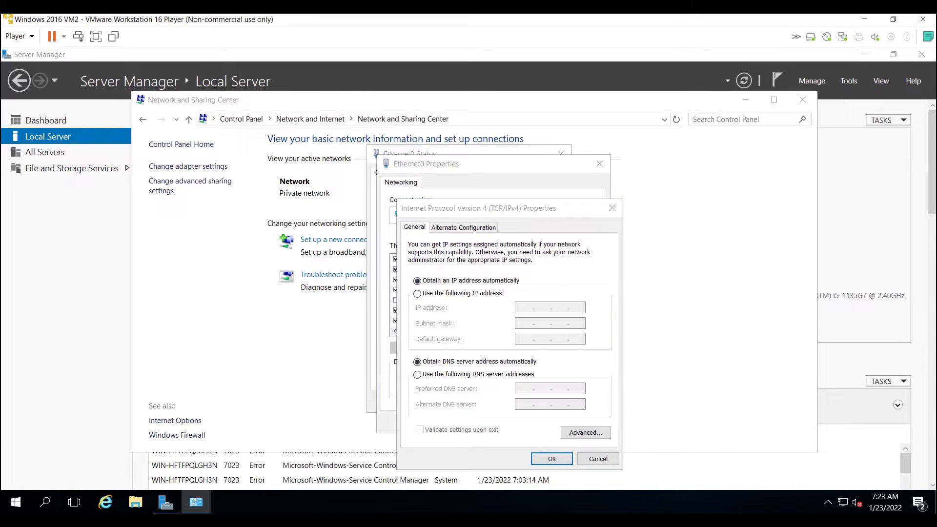
{"action": "left_click", "coordinate": [612, 208]}
{"action": "left_click", "coordinate": [600, 163]}
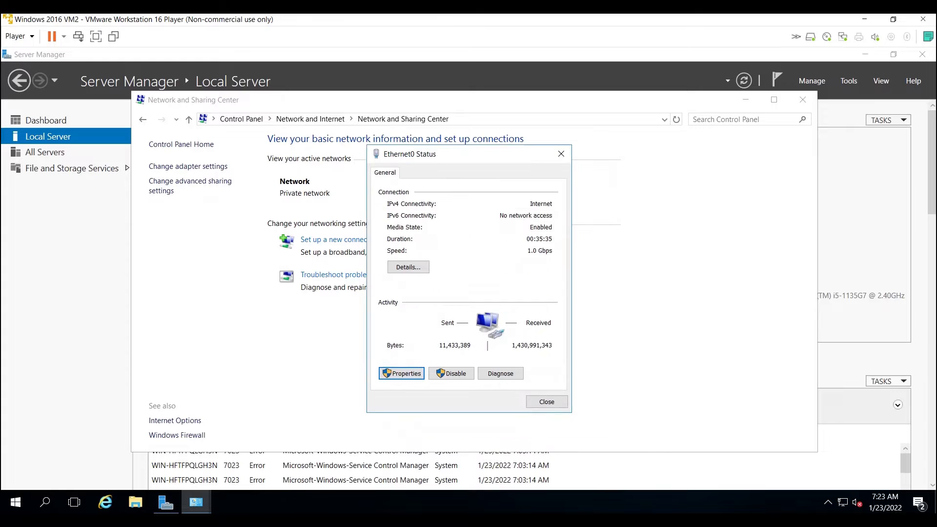
Check the IPv4 default gateway in the Ethernet0 connection details.
{"action": "left_click", "coordinate": [408, 267]}
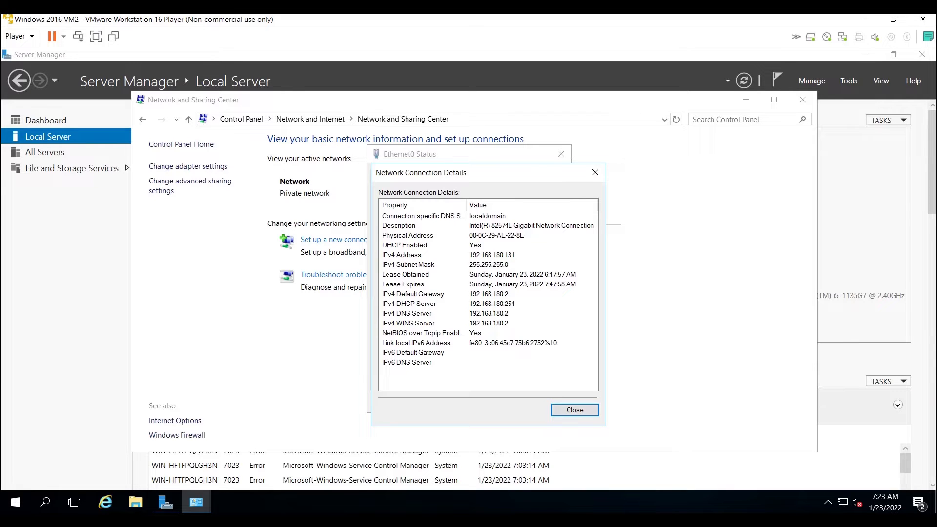
{"action": "left_click", "coordinate": [489, 293]}
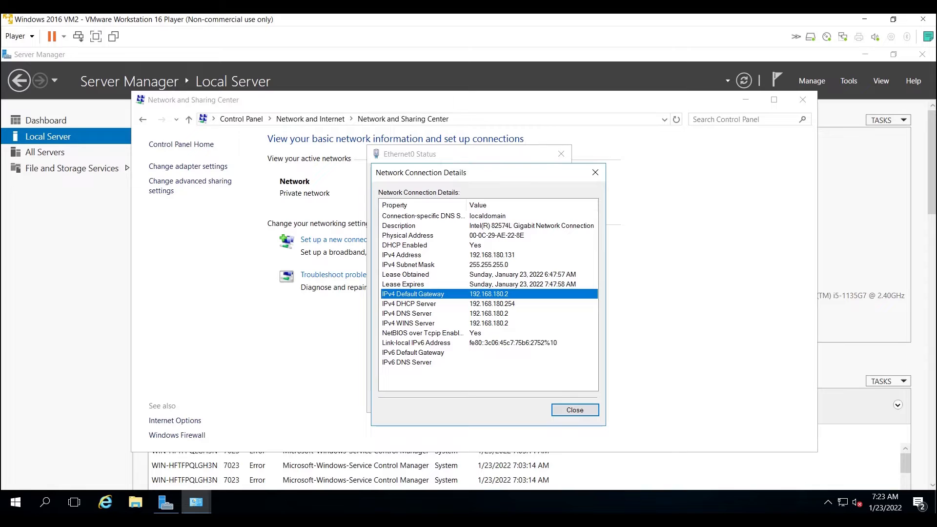
{"action": "left_click", "coordinate": [595, 172]}
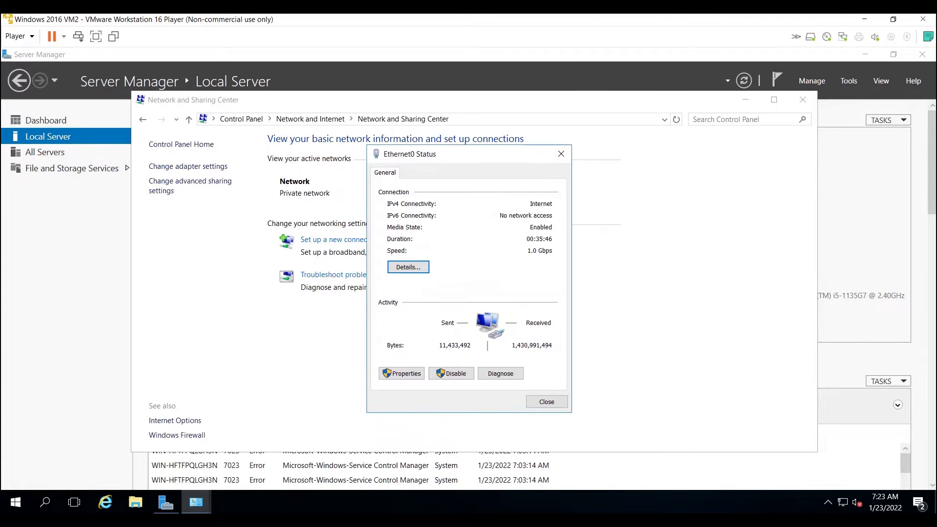
Switch Ethernet0's IPv4 properties to a static IP address of 192.168.180.131 with subnet mask 255.255.255.0.
{"action": "left_click", "coordinate": [402, 373]}
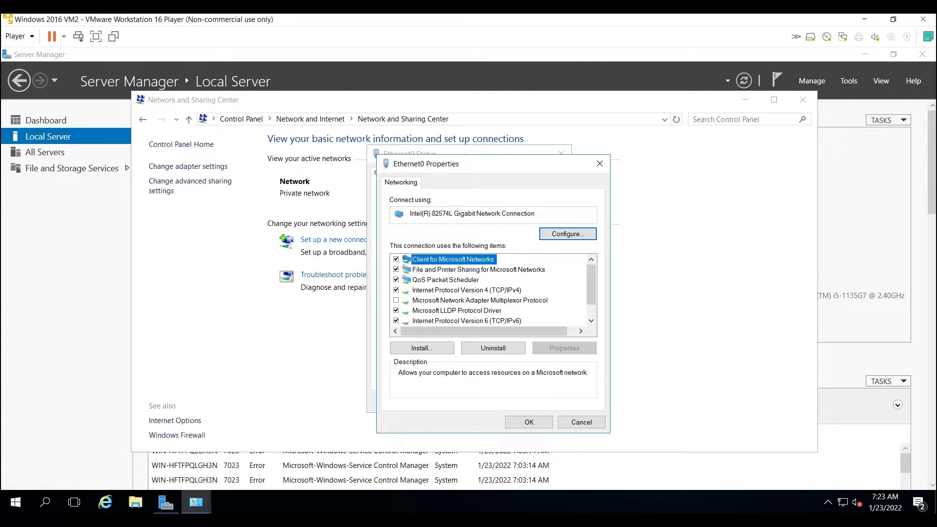
{"action": "left_click", "coordinate": [467, 290]}
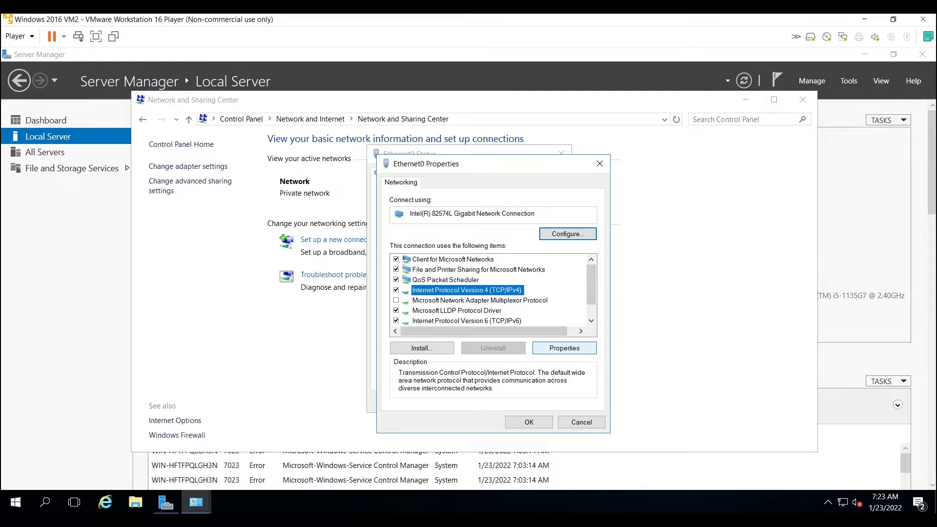
{"action": "left_click", "coordinate": [564, 348]}
{"action": "left_click", "coordinate": [417, 293]}
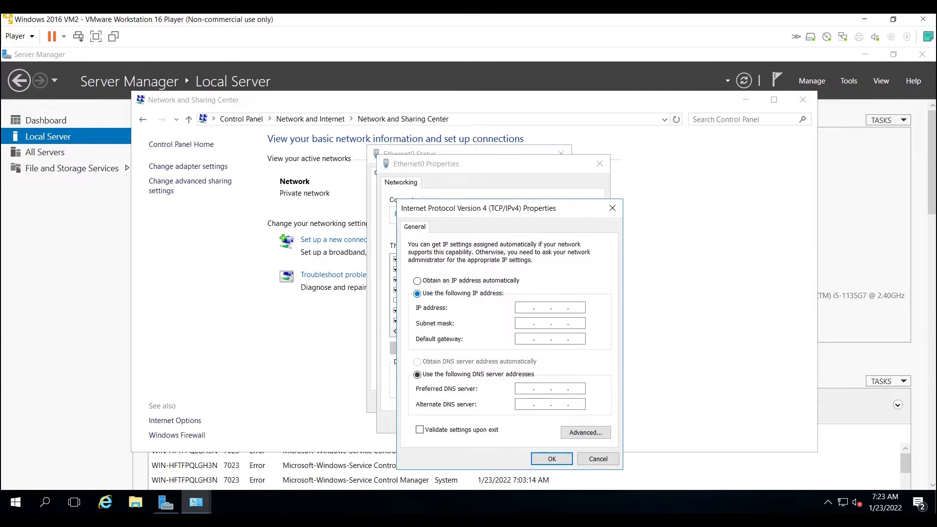
{"action": "type", "text": "192 . 168 . 180 . 131"}
{"action": "key", "text": "Tab"}
Set the default gateway in the IPv4 properties to 192.168.180.2.
{"action": "type", "text": "192 . 168 . 1"}
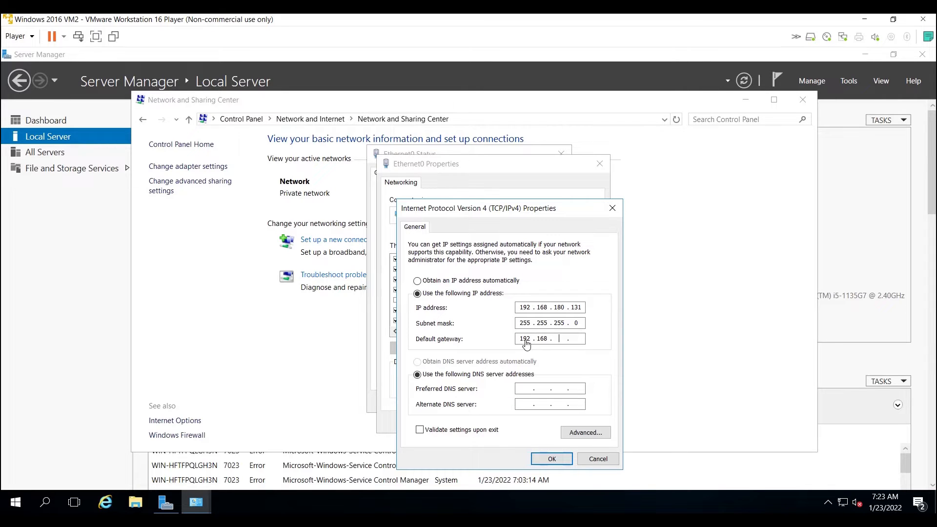
{"action": "type", "text": "80 . 2"}
Set the preferred DNS server to 192.168.180.131 and apply the IPv4 settings to Ethernet0.
{"action": "left_click", "coordinate": [523, 392]}
{"action": "type", "text": "92 . 168 . 180 . 131"}
{"action": "left_click", "coordinate": [551, 459]}
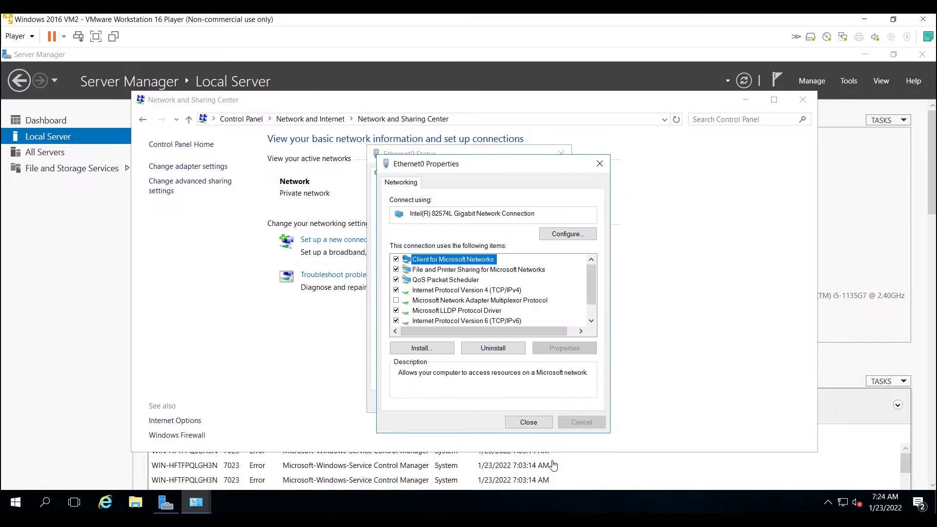
{"action": "left_click", "coordinate": [528, 422]}
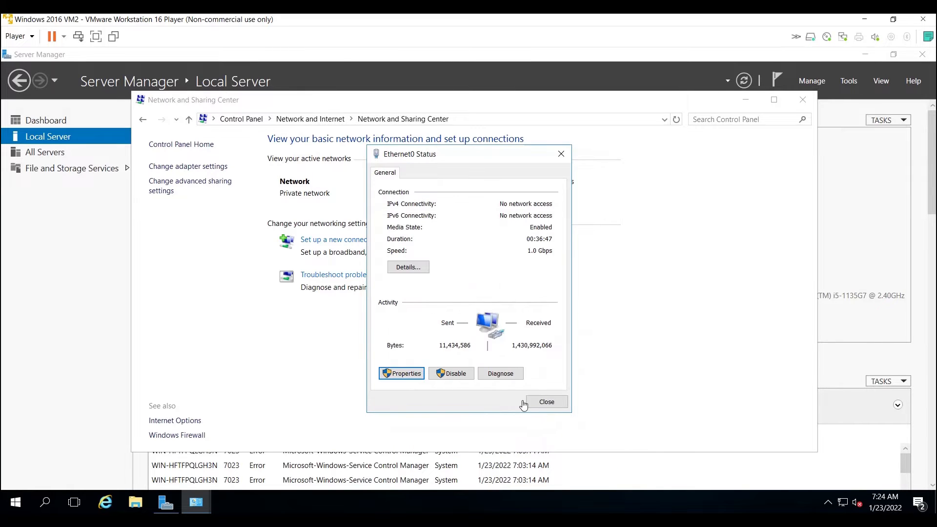
Check the DHCP state, IPv4 address, default gateway and DNS server in Ethernet0's connection details, and close the network windows.
{"action": "left_click", "coordinate": [409, 268]}
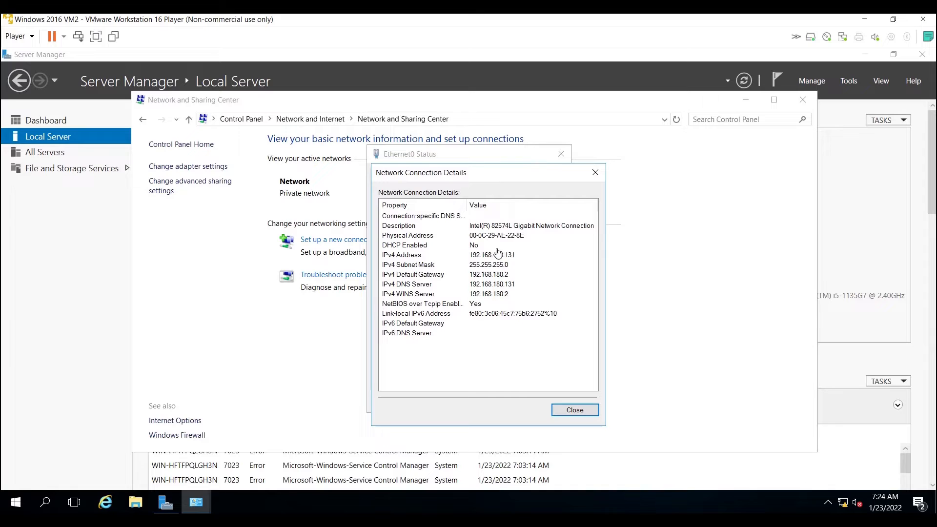
{"action": "left_click", "coordinate": [506, 265]}
{"action": "left_click", "coordinate": [476, 248]}
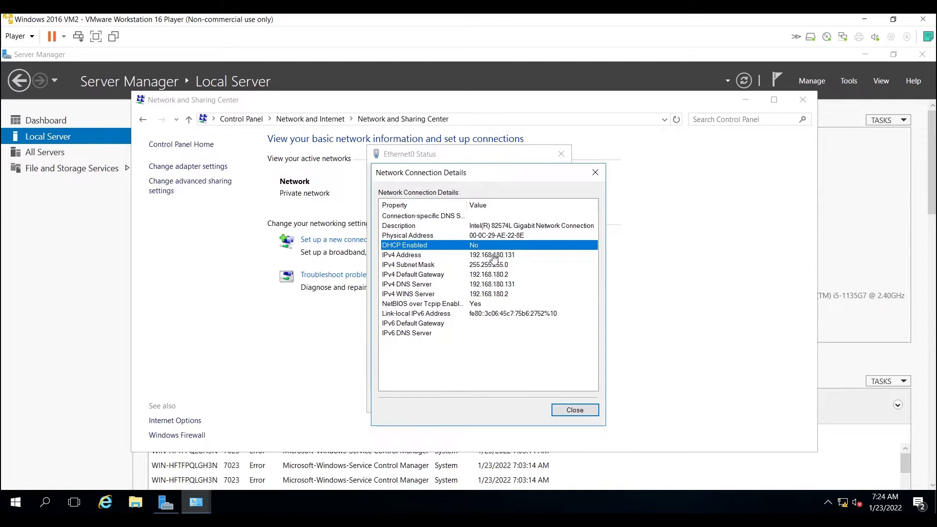
{"action": "left_click", "coordinate": [493, 256]}
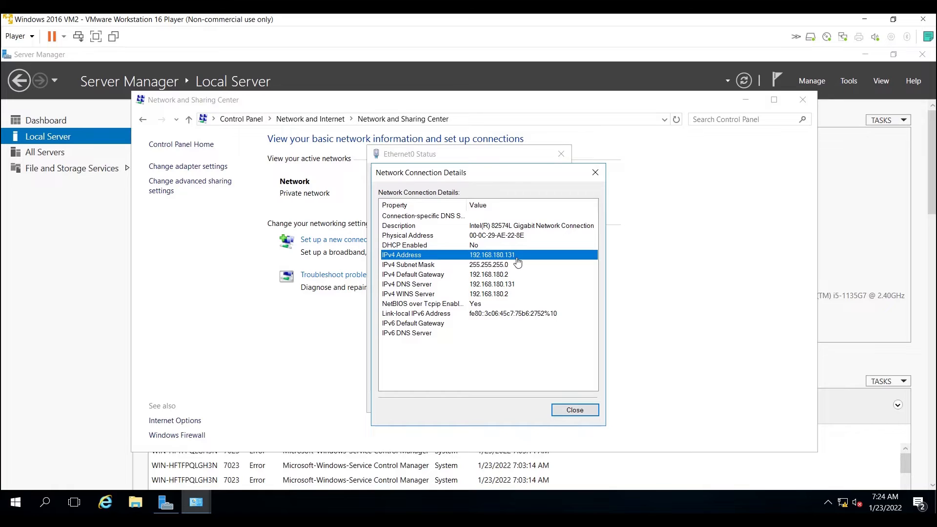
{"action": "left_click", "coordinate": [476, 275]}
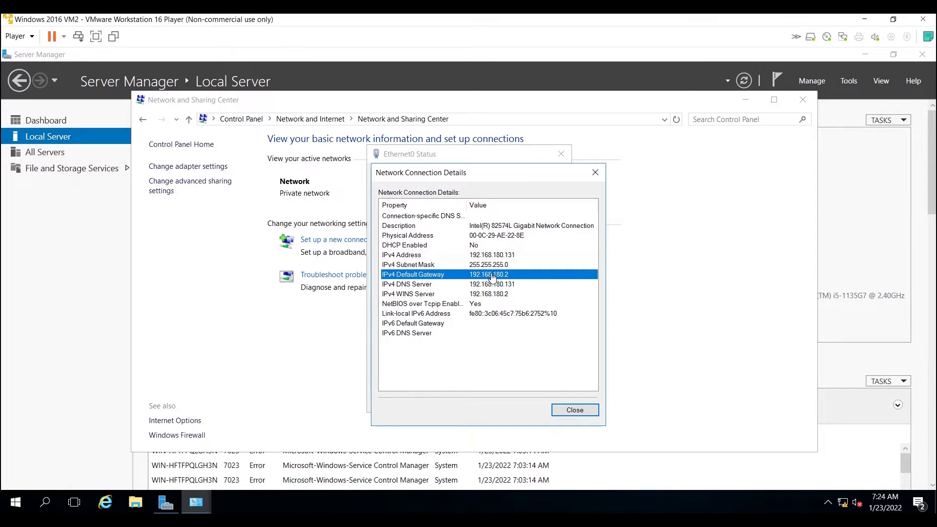
{"action": "left_click", "coordinate": [467, 287]}
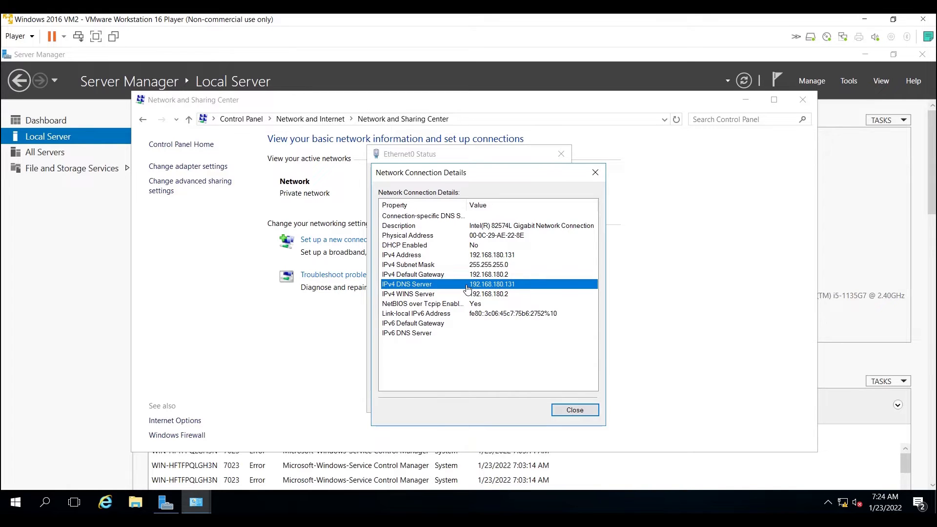
{"action": "left_click", "coordinate": [446, 256]}
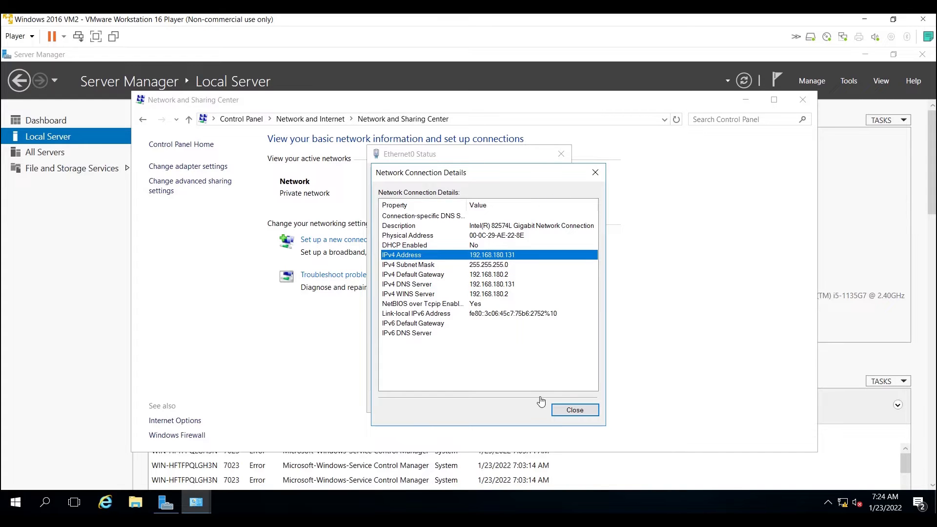
{"action": "left_click", "coordinate": [561, 413]}
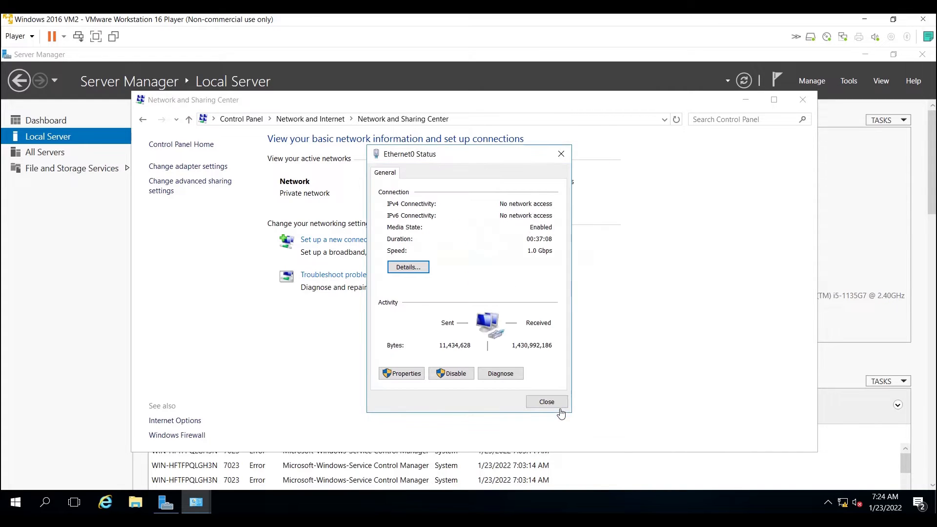
{"action": "left_click", "coordinate": [561, 154]}
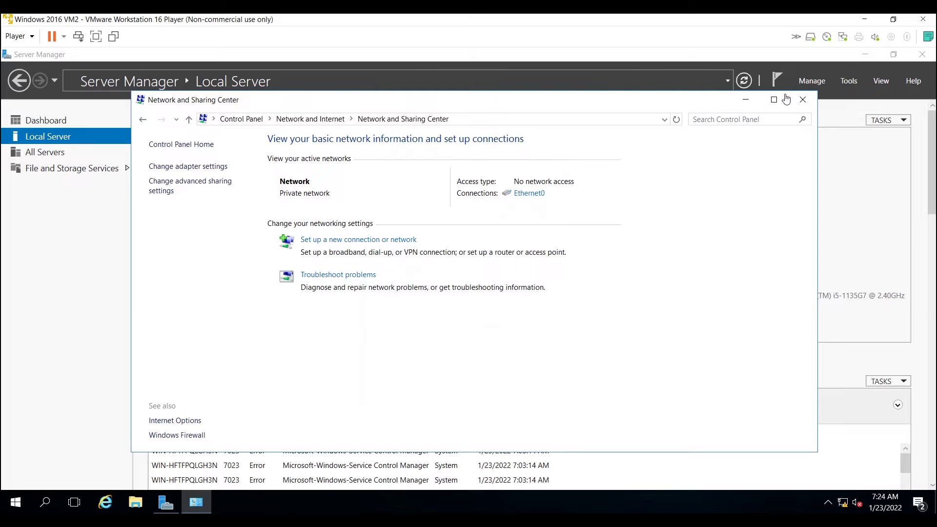
{"action": "left_click", "coordinate": [801, 101]}
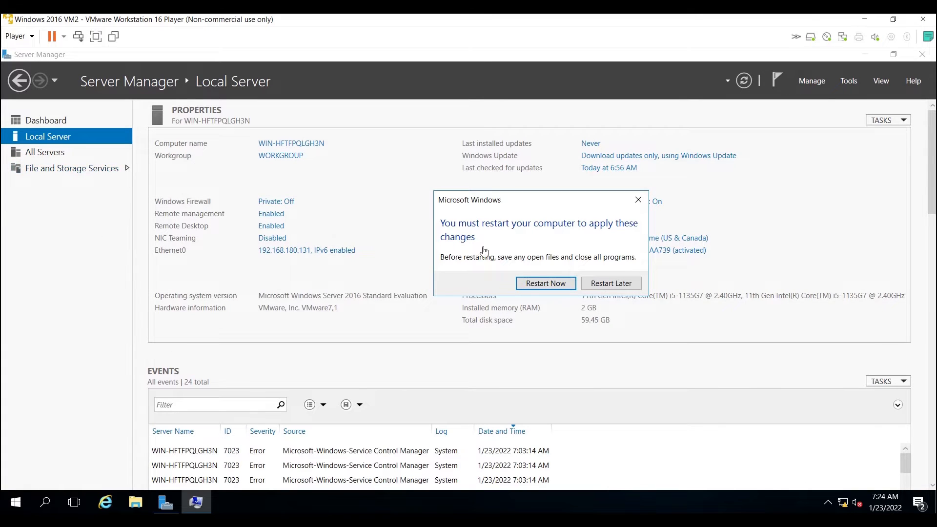
Restart the server to apply the computer name change and sign in as Administrator with the account password.
{"action": "left_click", "coordinate": [533, 283]}
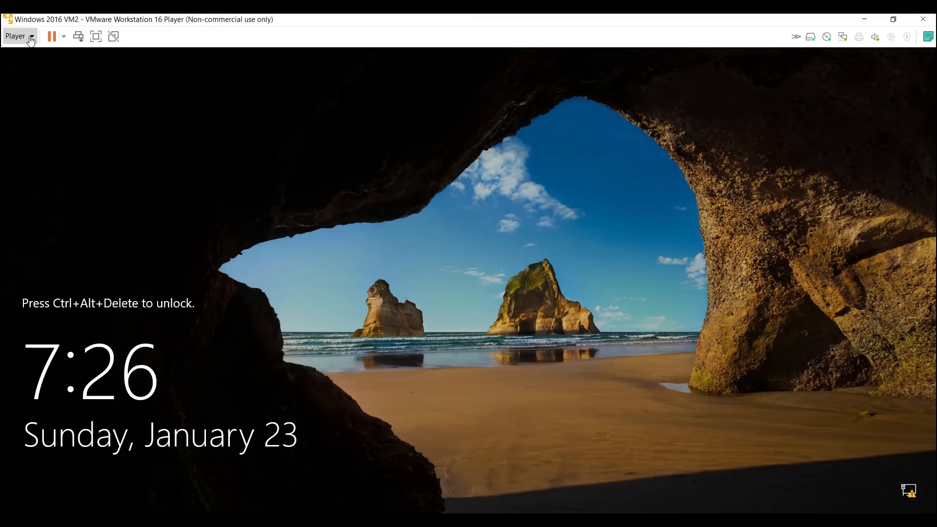
{"action": "left_click", "coordinate": [28, 37]}
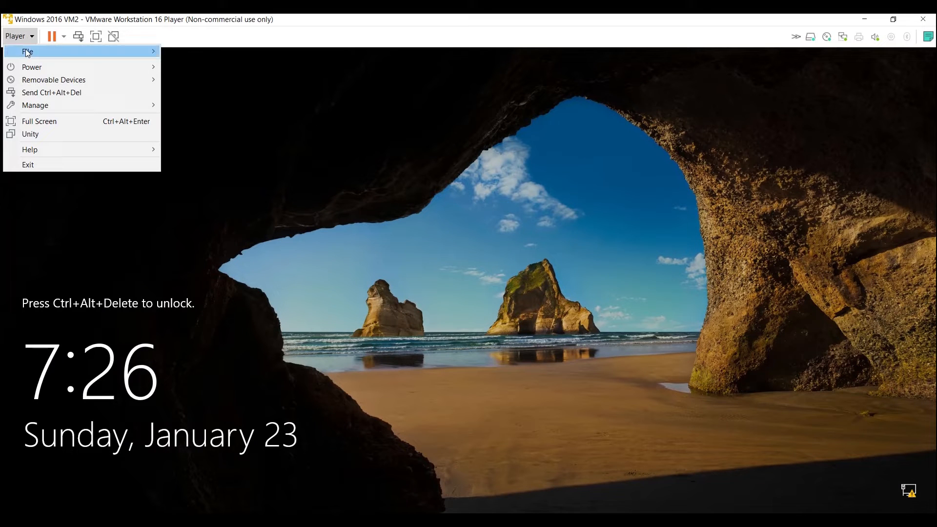
{"action": "left_click", "coordinate": [55, 92]}
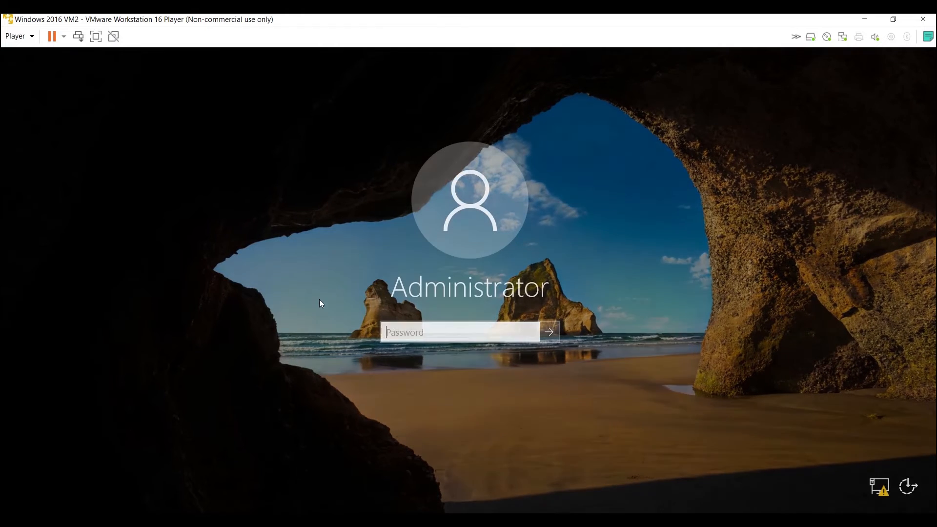
{"action": "left_click", "coordinate": [406, 333]}
{"action": "type", "text": "••••••"}
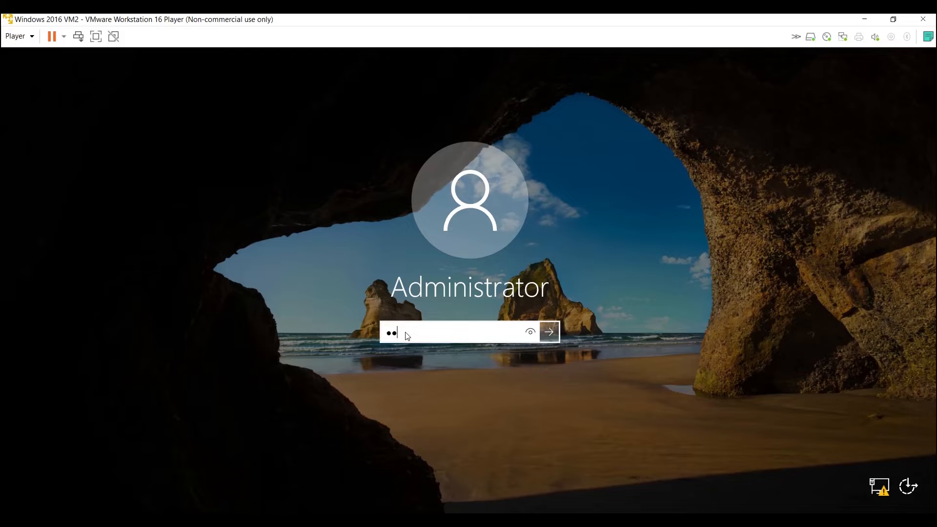
{"action": "type", "text": "•••••••"}
{"action": "key", "text": "Return"}
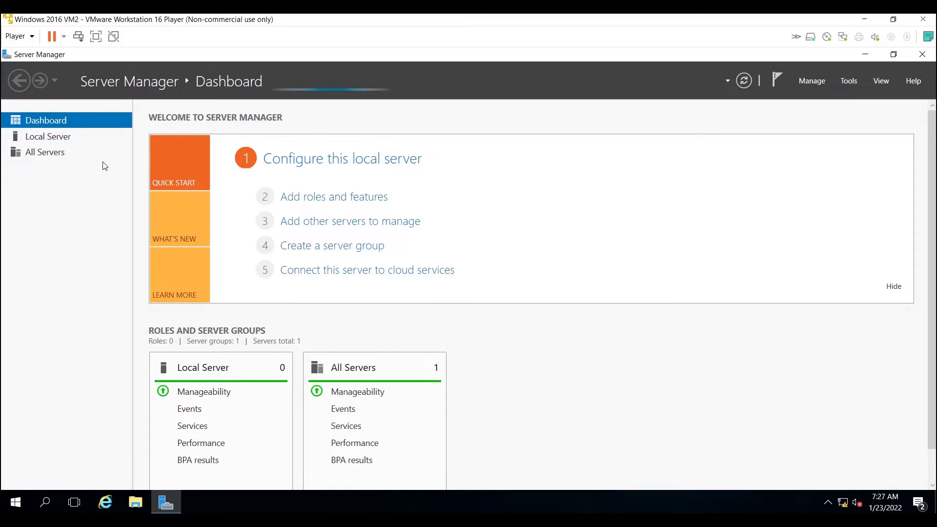
From Local Server, start adding roles and features with a role-based installation targeting AD-techchat from the server pool.
{"action": "left_click", "coordinate": [51, 142]}
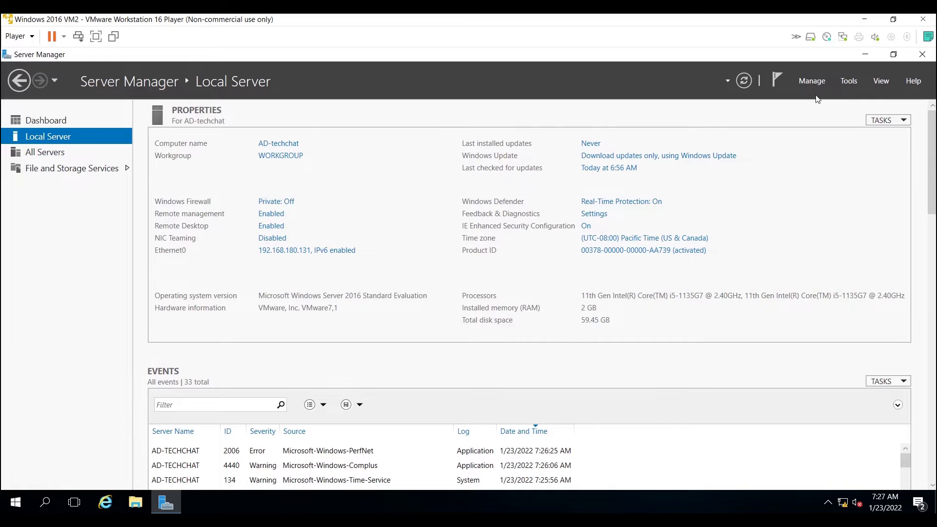
{"action": "left_click", "coordinate": [812, 83]}
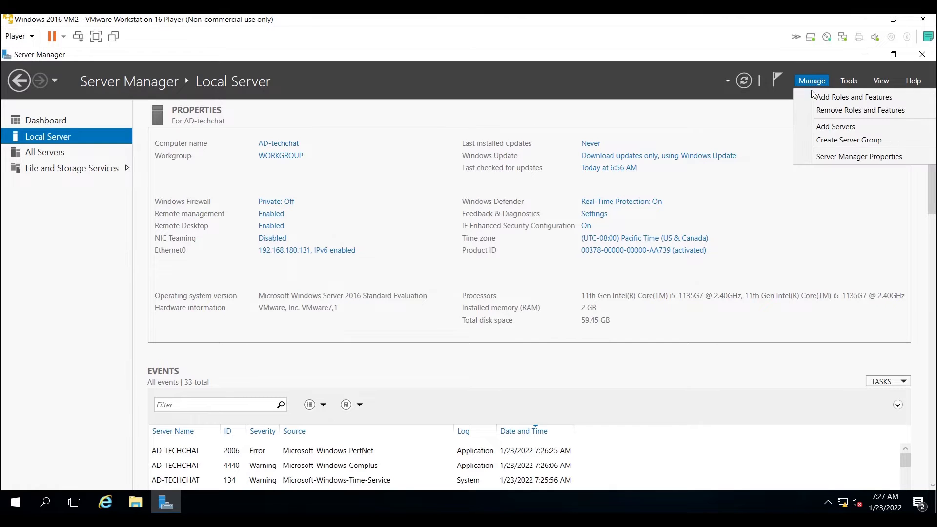
{"action": "left_click", "coordinate": [819, 99]}
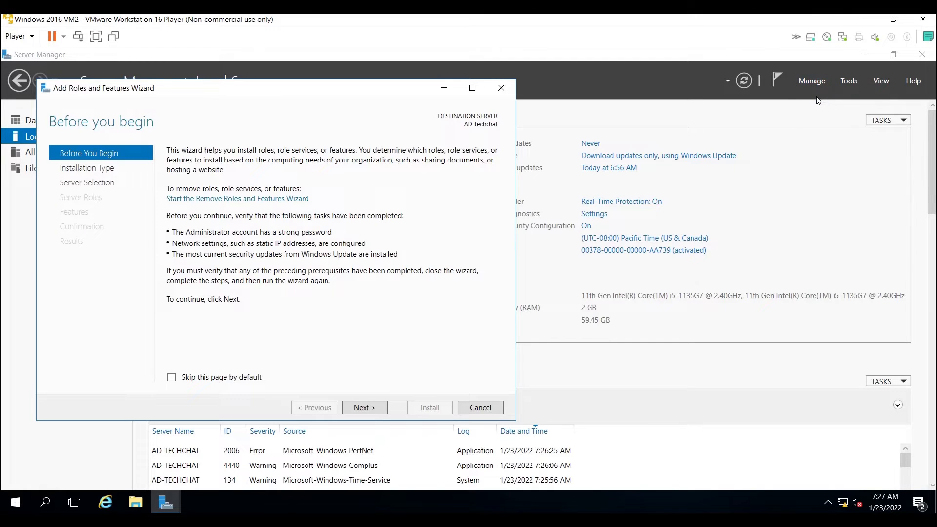
{"action": "left_click", "coordinate": [367, 410]}
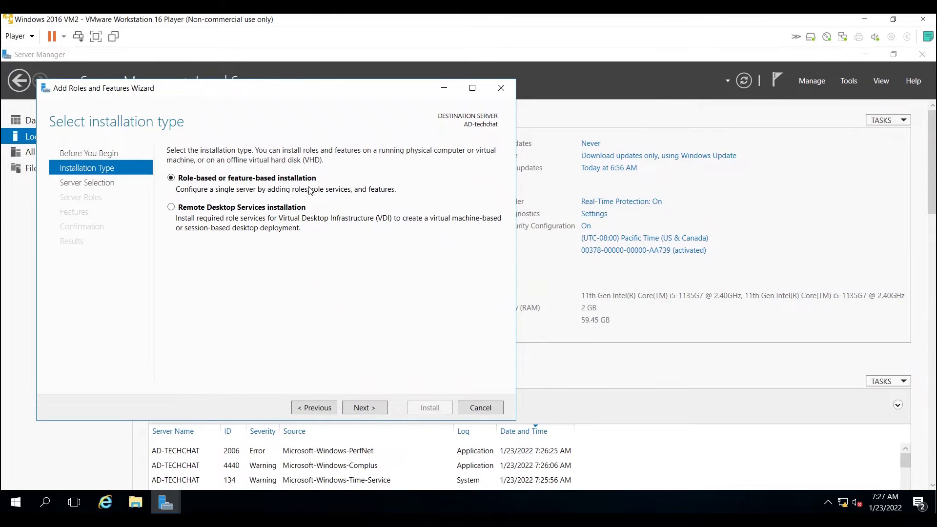
{"action": "left_click", "coordinate": [360, 408]}
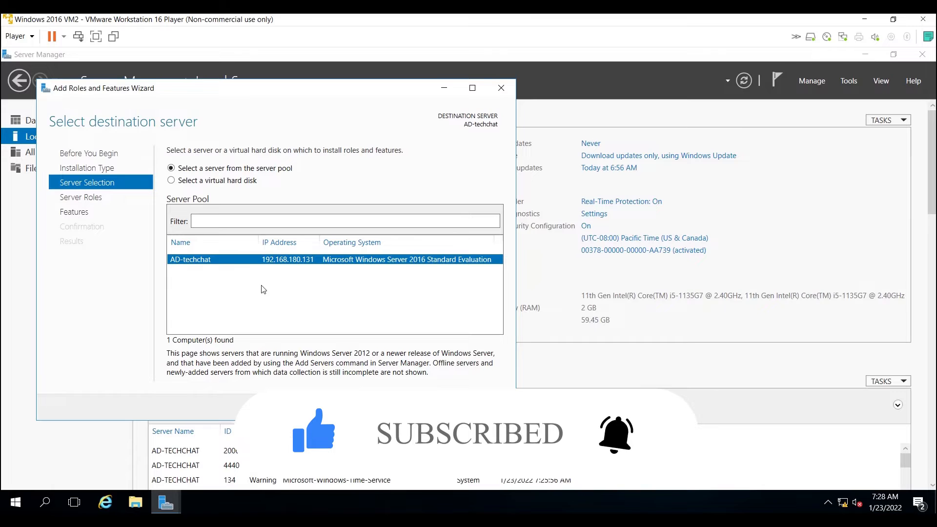
{"action": "left_click", "coordinate": [364, 407]}
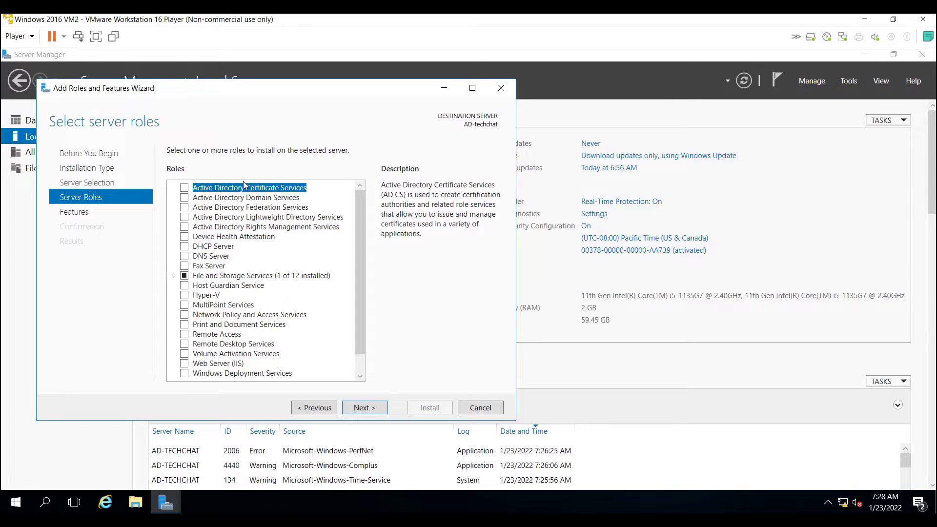
Select the Active Directory Domain Services and DNS Server roles, including their required features and management tools.
{"action": "left_click", "coordinate": [189, 198]}
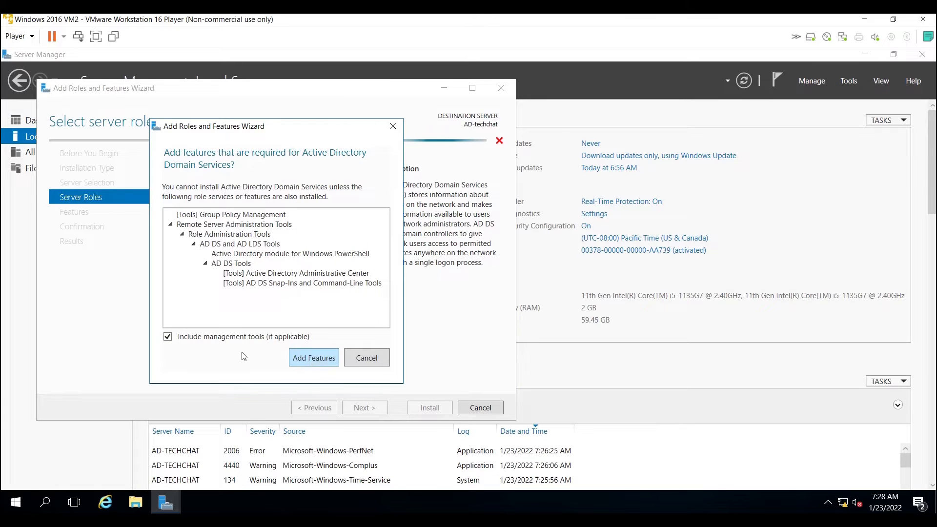
{"action": "left_click", "coordinate": [302, 357]}
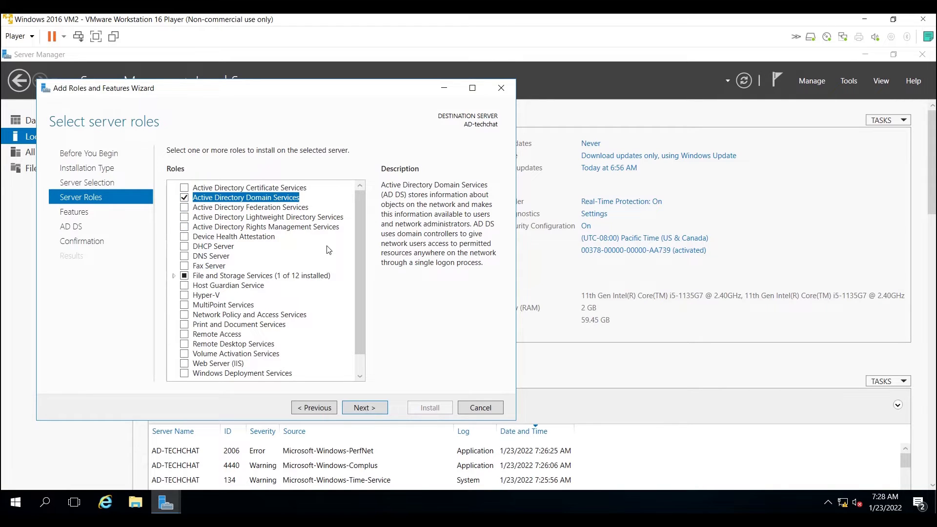
{"action": "left_click", "coordinate": [184, 256]}
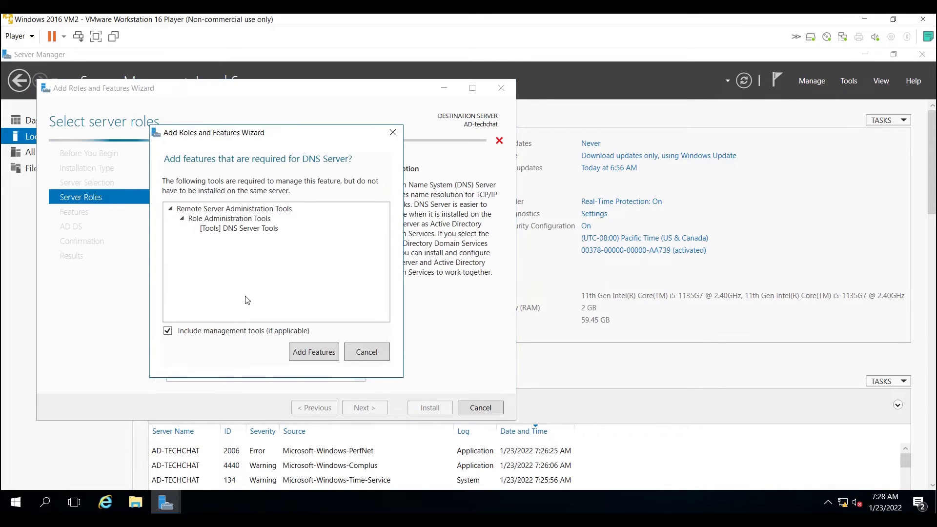
{"action": "left_click", "coordinate": [312, 352]}
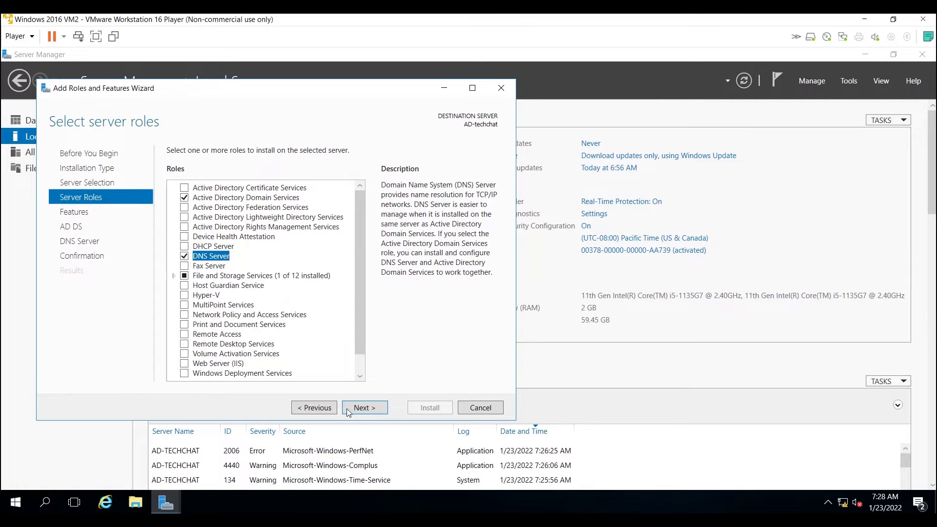
{"action": "left_click_drag", "start_coordinate": [361, 336], "coordinate": [359, 362]}
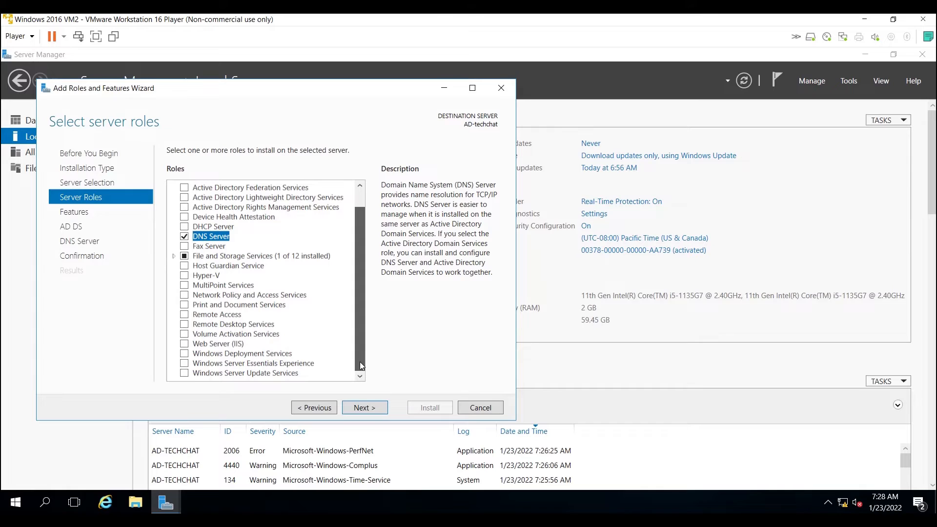
{"action": "left_click", "coordinate": [364, 409]}
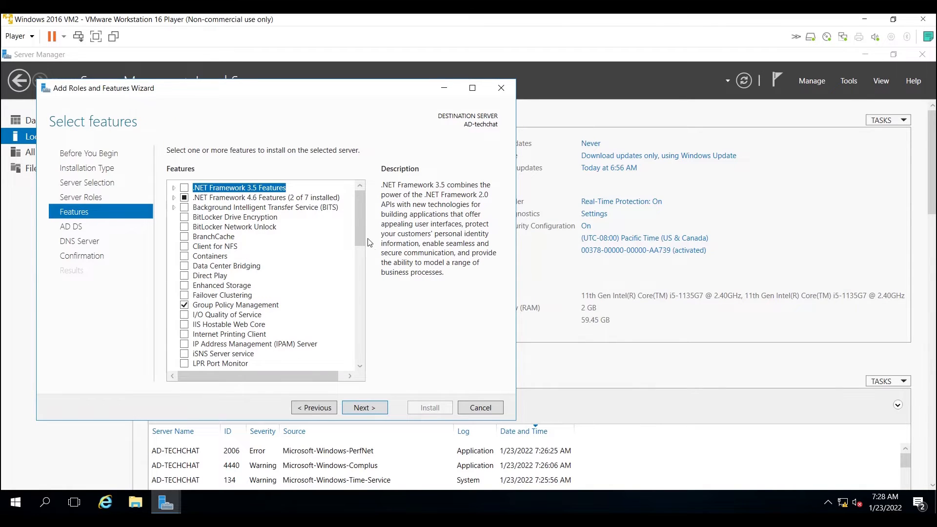
Keep the preselected features, allow the destination server to restart automatically if required, and install the selected roles.
{"action": "left_click_drag", "start_coordinate": [363, 222], "coordinate": [358, 185]}
{"action": "left_click", "coordinate": [362, 408]}
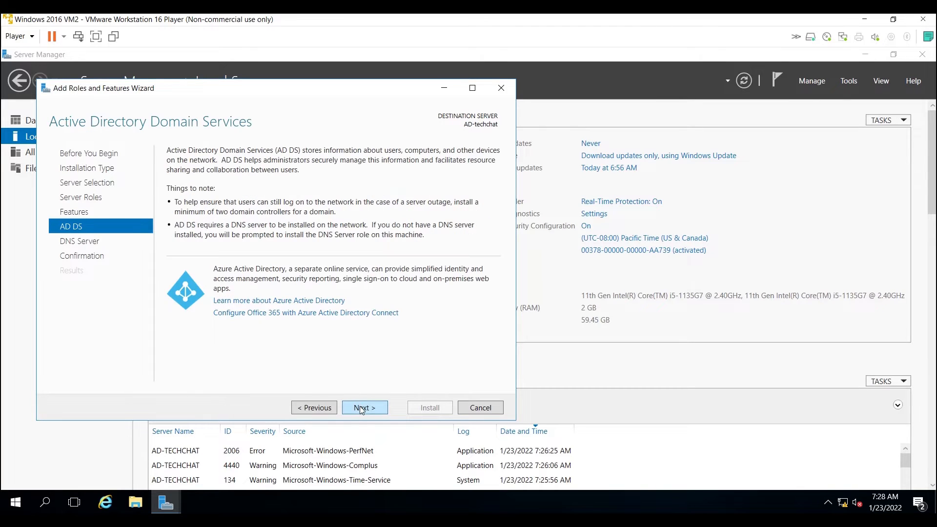
{"action": "left_click", "coordinate": [362, 409]}
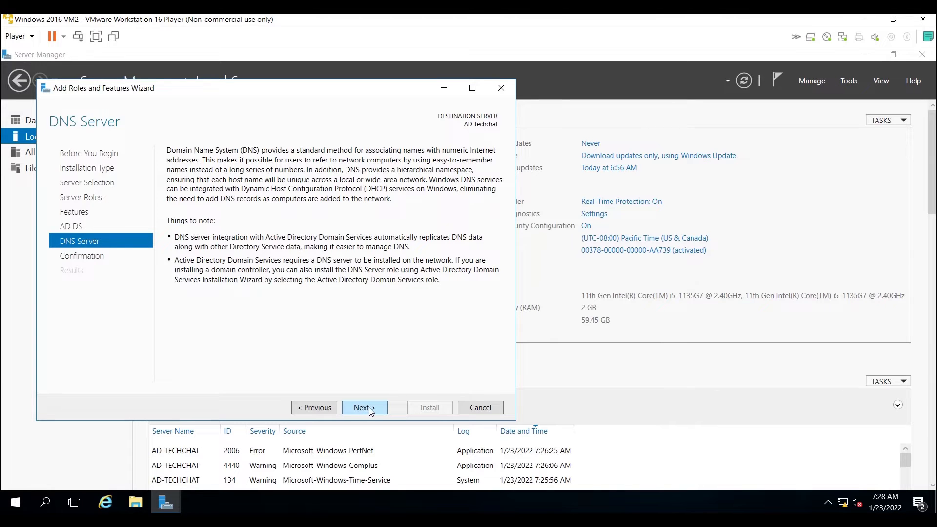
{"action": "left_click", "coordinate": [371, 409]}
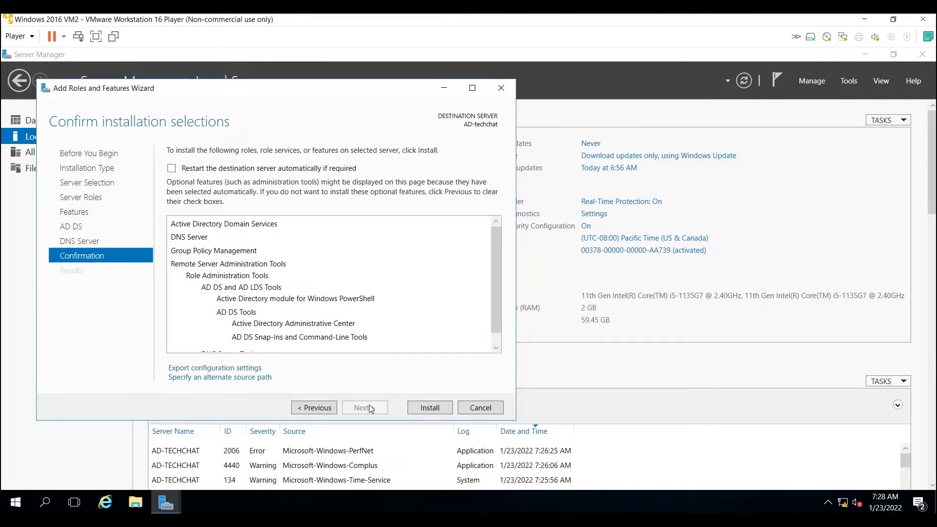
{"action": "left_click", "coordinate": [176, 171]}
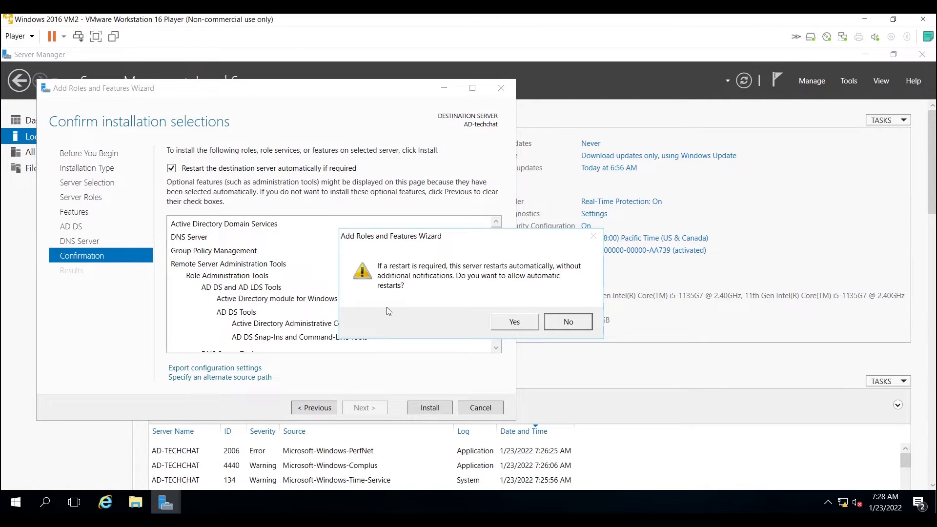
{"action": "left_click", "coordinate": [515, 322]}
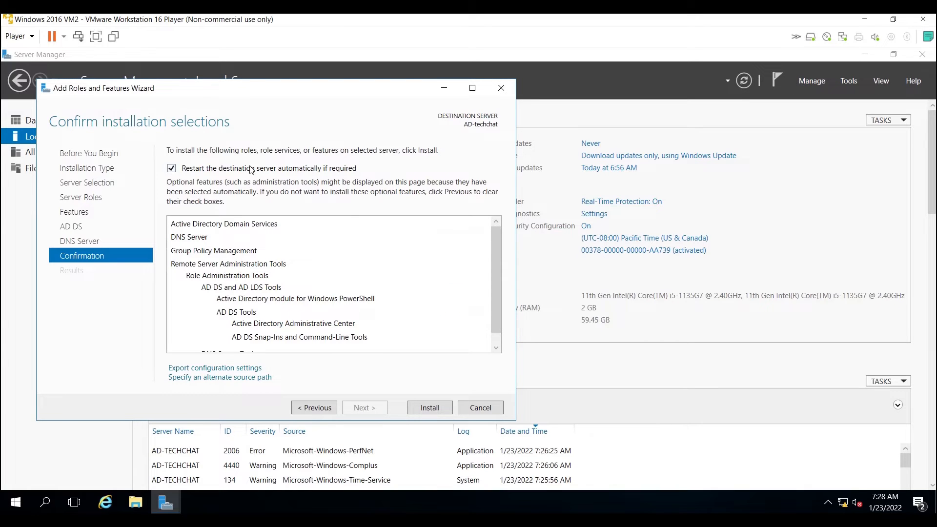
{"action": "left_click", "coordinate": [418, 408]}
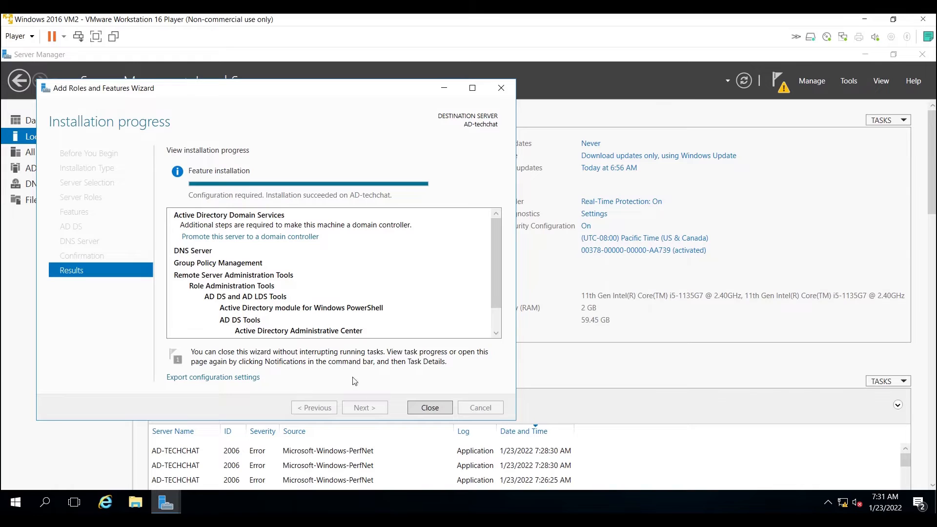
{"action": "left_click", "coordinate": [424, 410]}
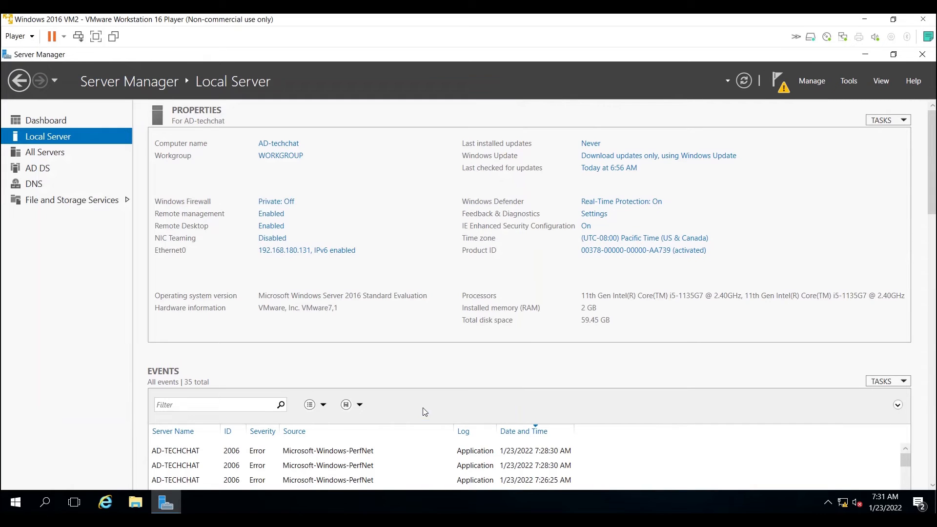
Start promoting the server to a domain controller, adding a new forest with the root domain name techchat.local.
{"action": "left_click", "coordinate": [780, 85]}
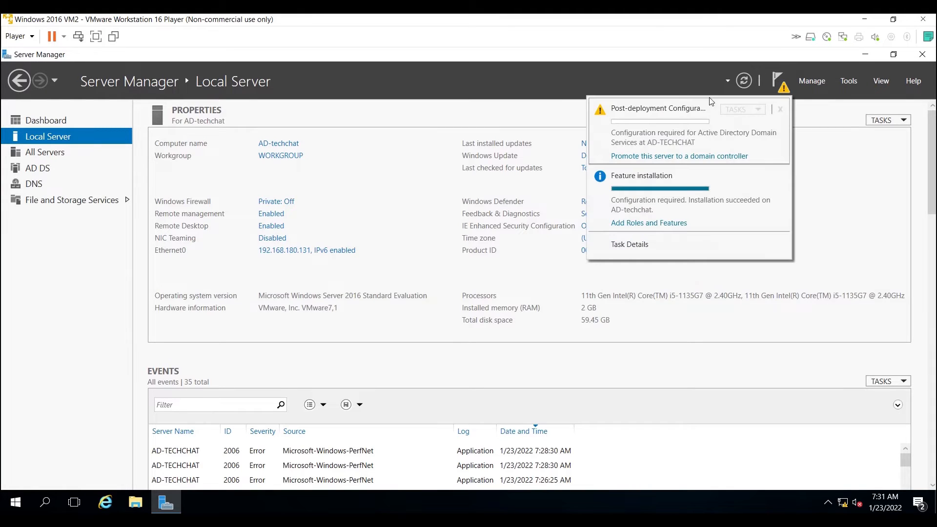
{"action": "left_click", "coordinate": [639, 156]}
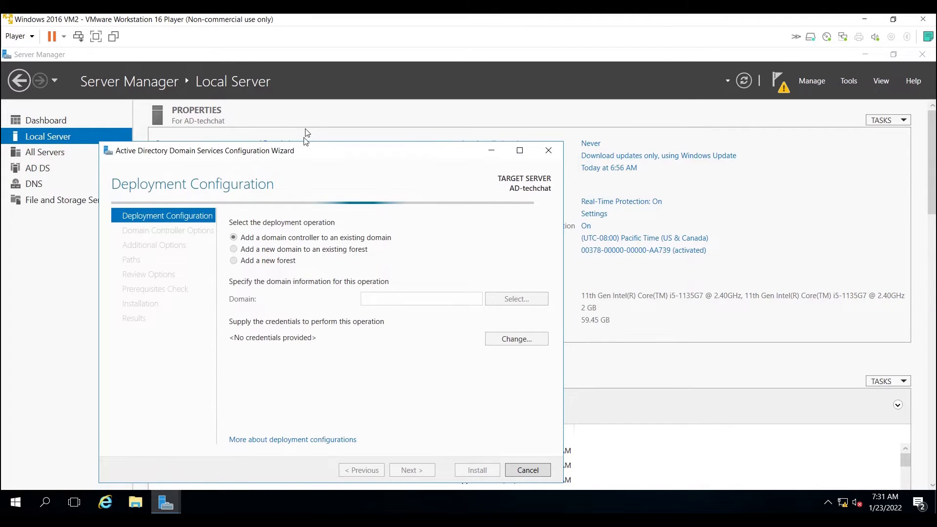
{"action": "left_click_drag", "start_coordinate": [307, 149], "coordinate": [416, 136]}
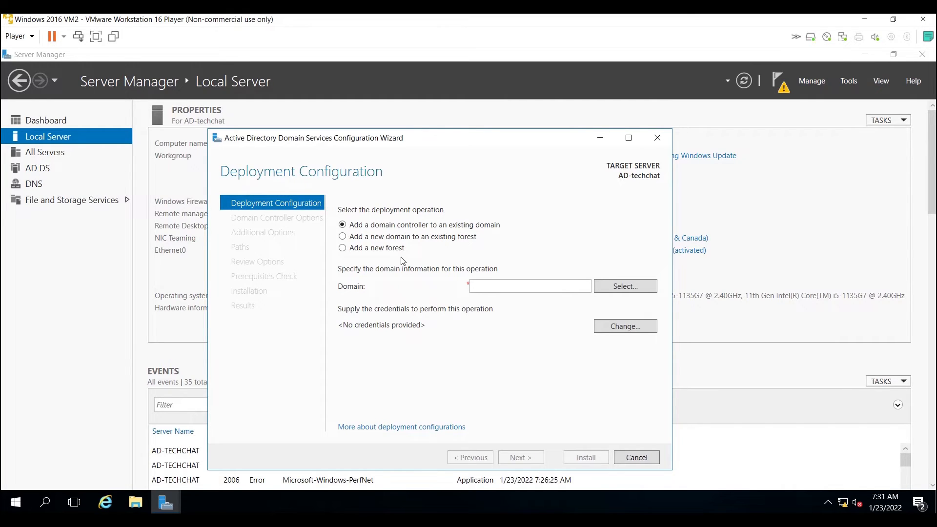
{"action": "left_click", "coordinate": [343, 248]}
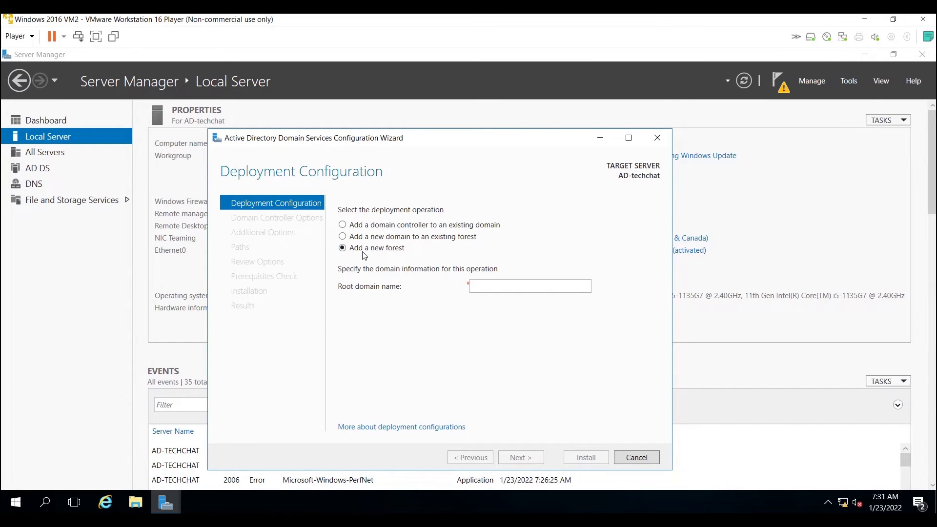
{"action": "left_click", "coordinate": [486, 291]}
{"action": "type", "text": "te"}
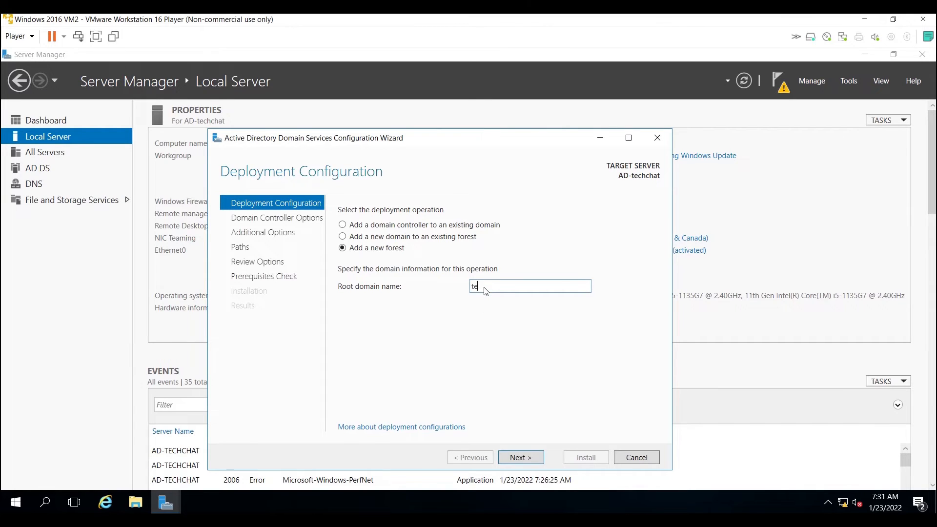
{"action": "type", "text": "chchat.local"}
{"action": "double_click", "coordinate": [532, 292]}
{"action": "left_click", "coordinate": [532, 291]}
{"action": "left_click", "coordinate": [536, 458]}
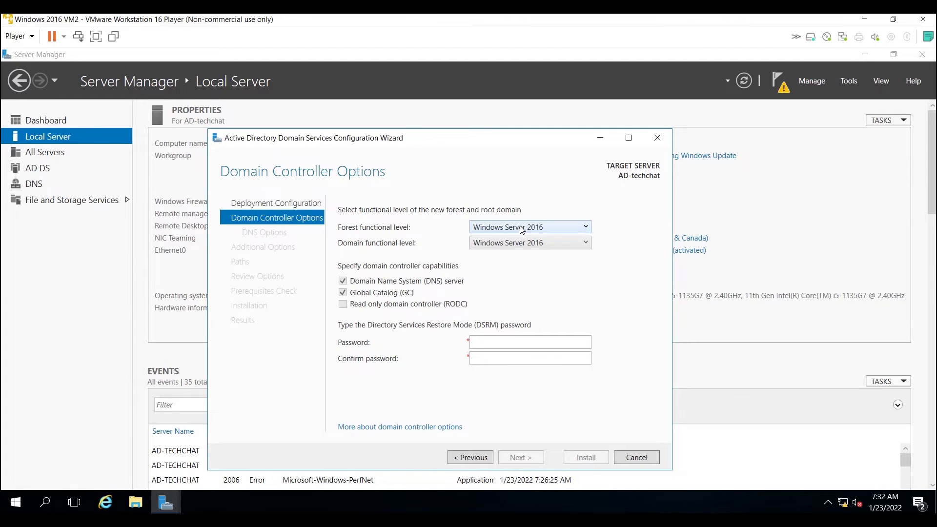
Enter and confirm the Directory Services Restore Mode password, keeping the Windows Server 2016 functional levels and the DNS and Global Catalog capabilities.
{"action": "left_click", "coordinate": [494, 343]}
{"action": "type", "text": "•••••"}
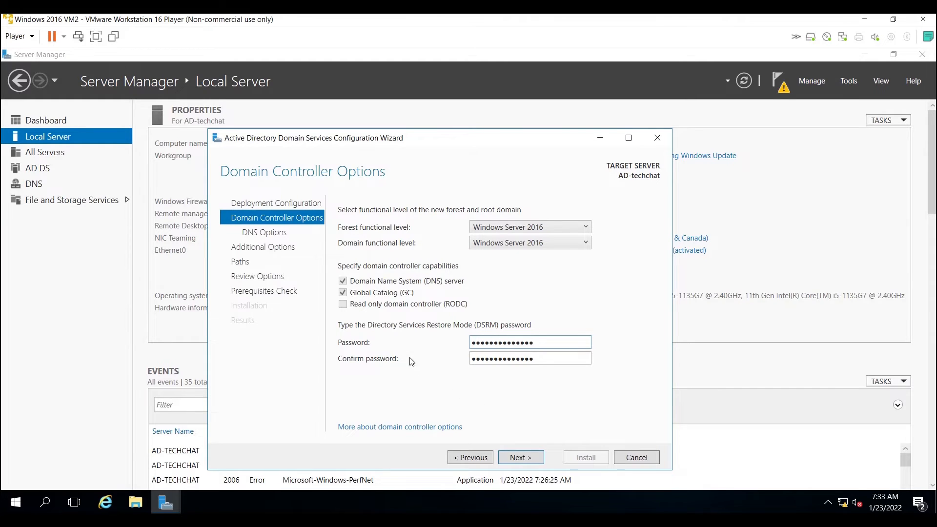
{"action": "left_click", "coordinate": [521, 457]}
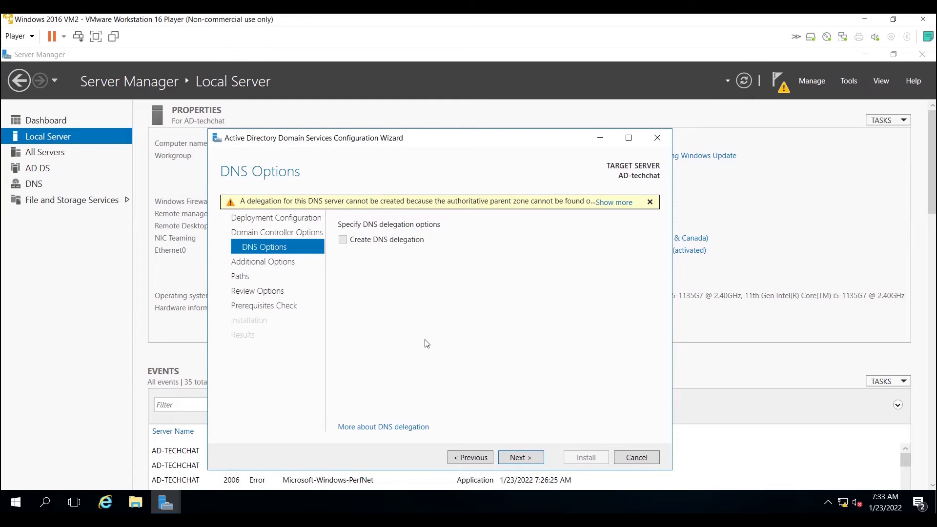
Leave DNS delegation off, accept TECHCHAT as the NetBIOS domain name, and keep the default database, log files and SYSVOL folders.
{"action": "left_click", "coordinate": [519, 457]}
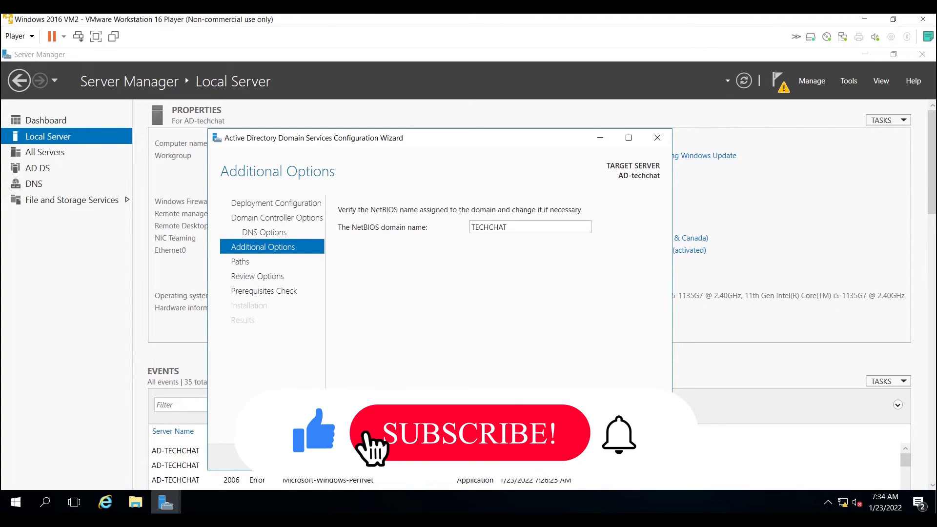
{"action": "left_click", "coordinate": [529, 457]}
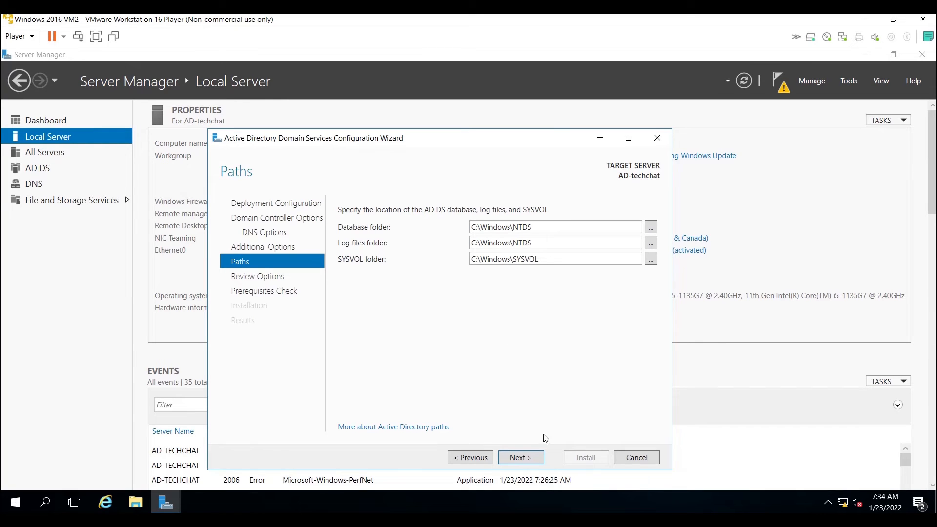
{"action": "left_click", "coordinate": [518, 460]}
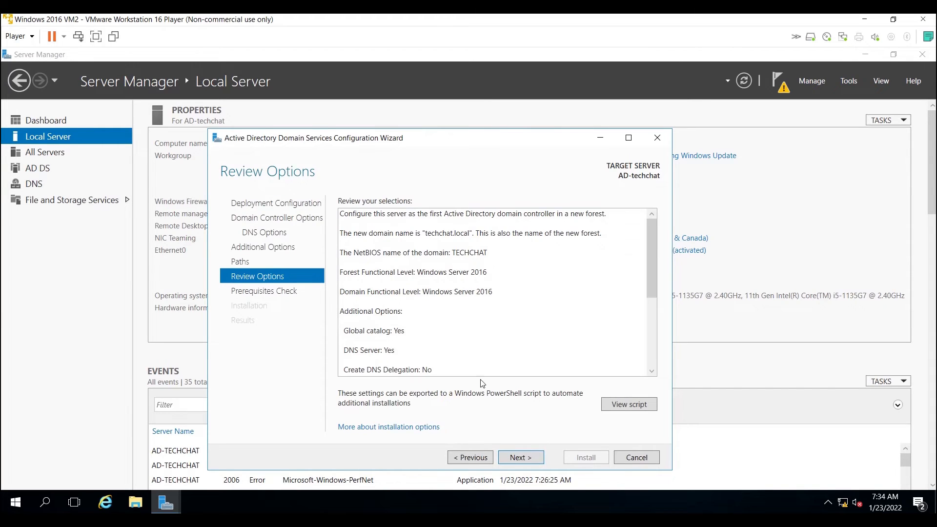
Review the chosen options, proceed through the prerequisites check, and install to promote the server.
{"action": "left_click_drag", "start_coordinate": [651, 257], "coordinate": [659, 342]}
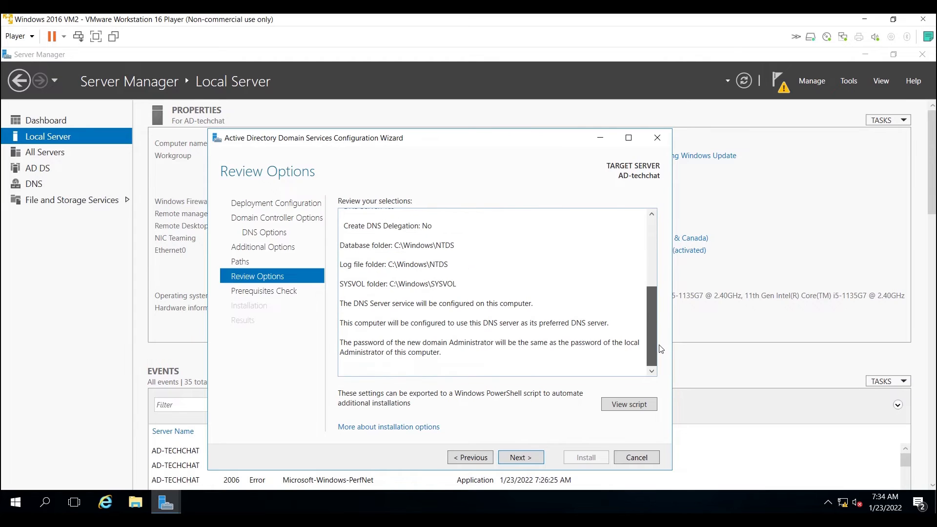
{"action": "left_click", "coordinate": [513, 457]}
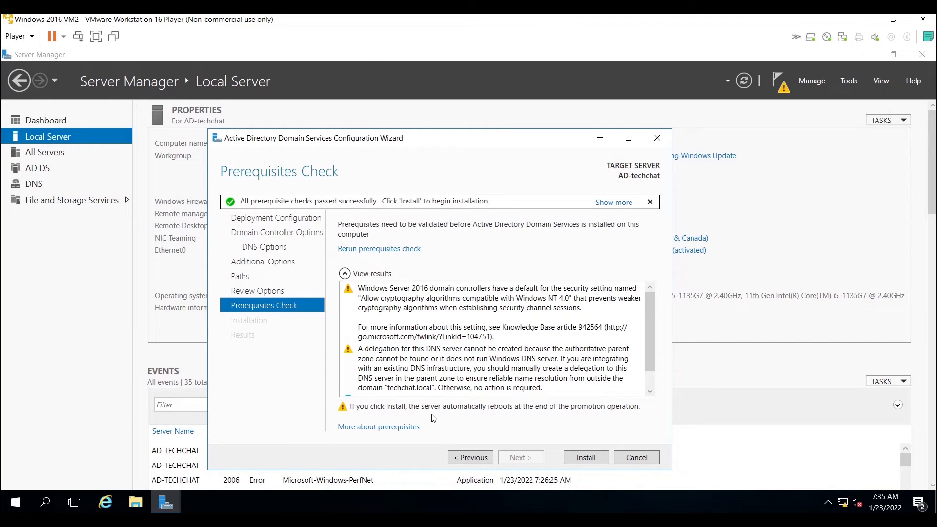
{"action": "left_click", "coordinate": [586, 458]}
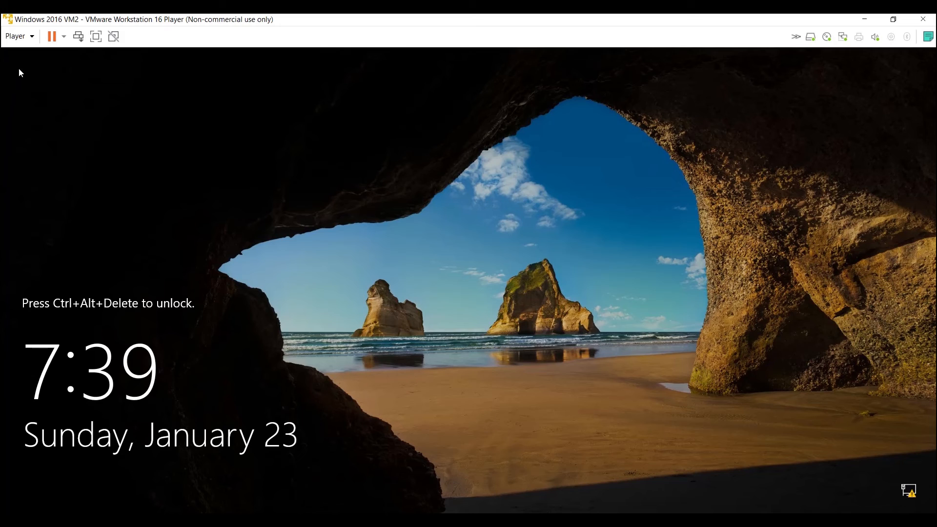
Unlock the restarted server and sign in as TECHCHAT\Administrator with the account password.
{"action": "left_click", "coordinate": [15, 36]}
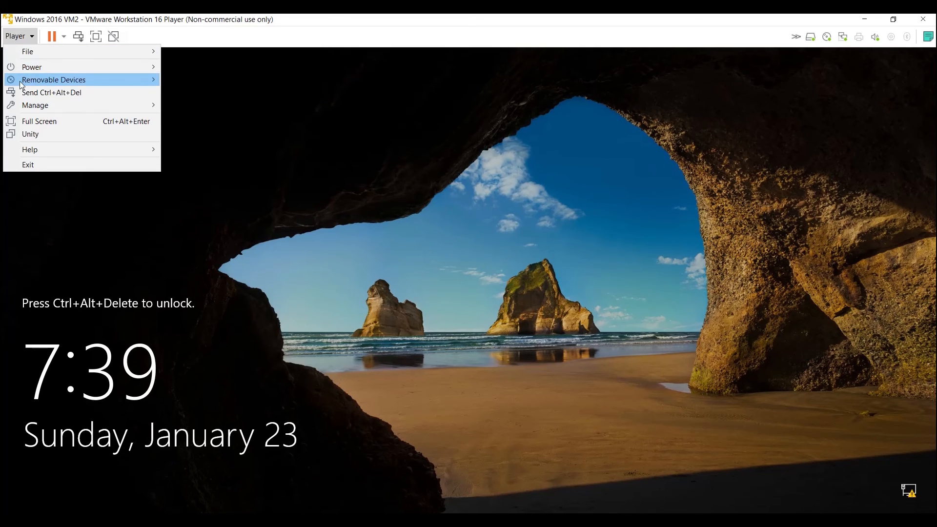
{"action": "left_click", "coordinate": [29, 95]}
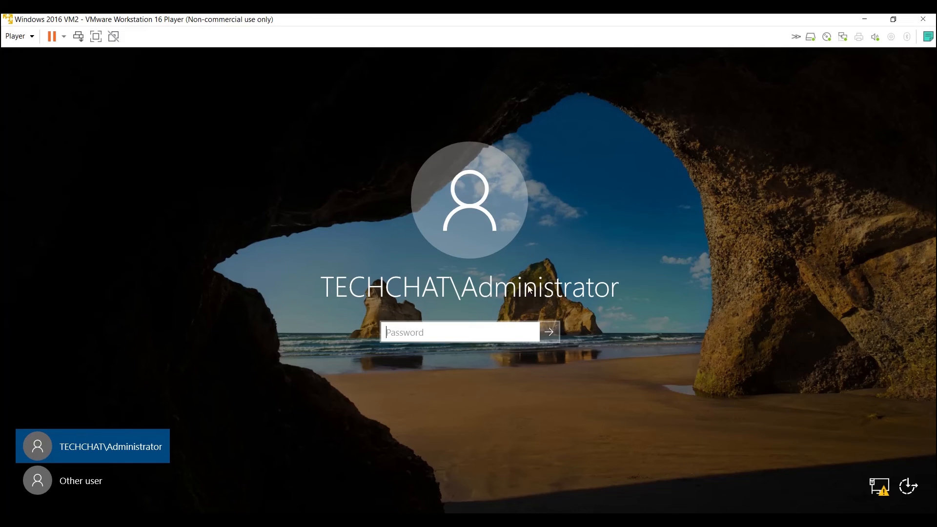
{"action": "key", "text": "Return"}
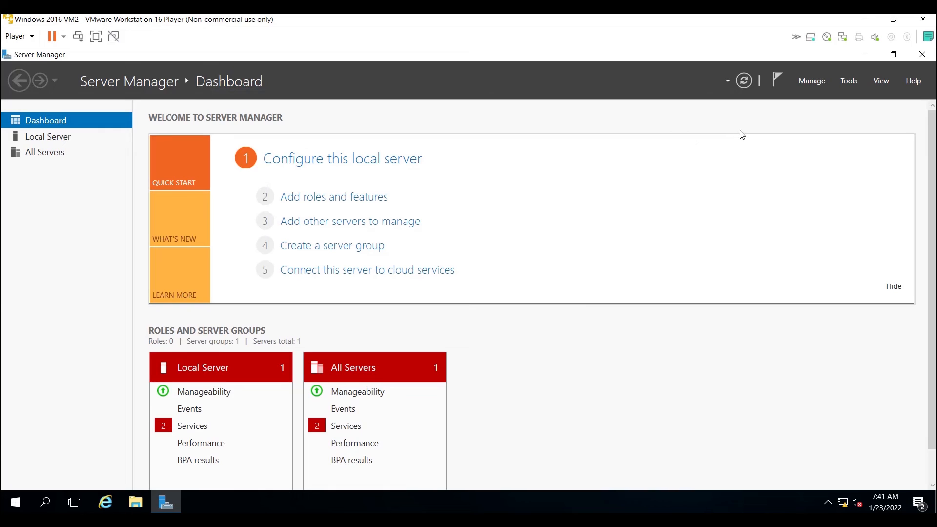
Open DNS Manager and view the zones and forwarders of the AD-TECHCHAT server.
{"action": "left_click", "coordinate": [849, 81]}
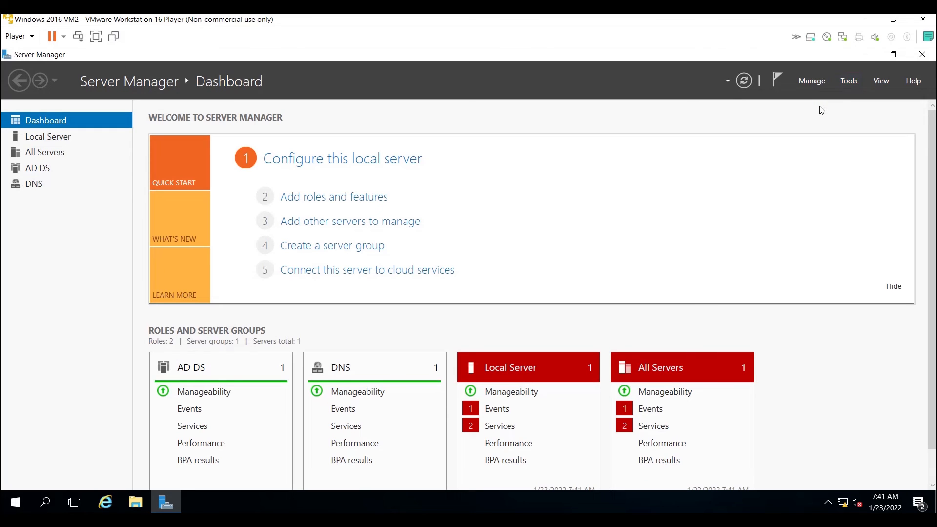
{"action": "left_click", "coordinate": [849, 81]}
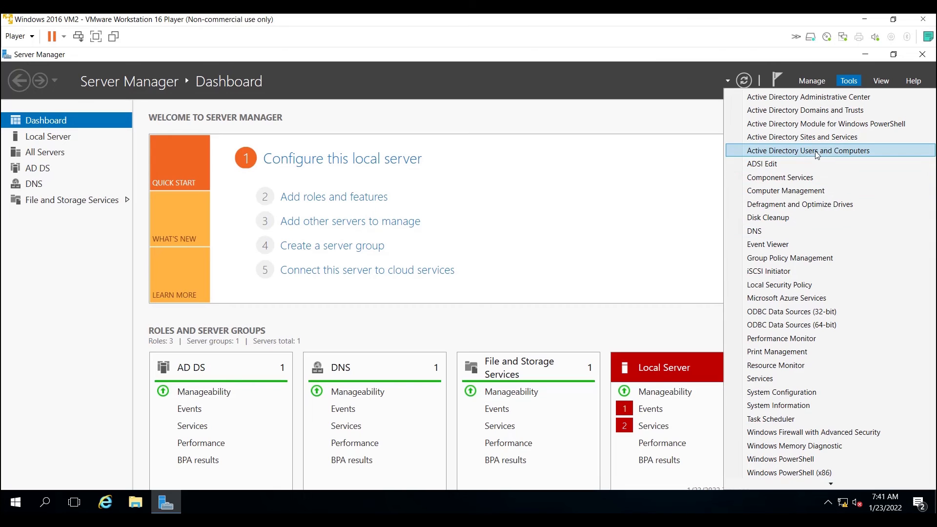
{"action": "left_click", "coordinate": [769, 230]}
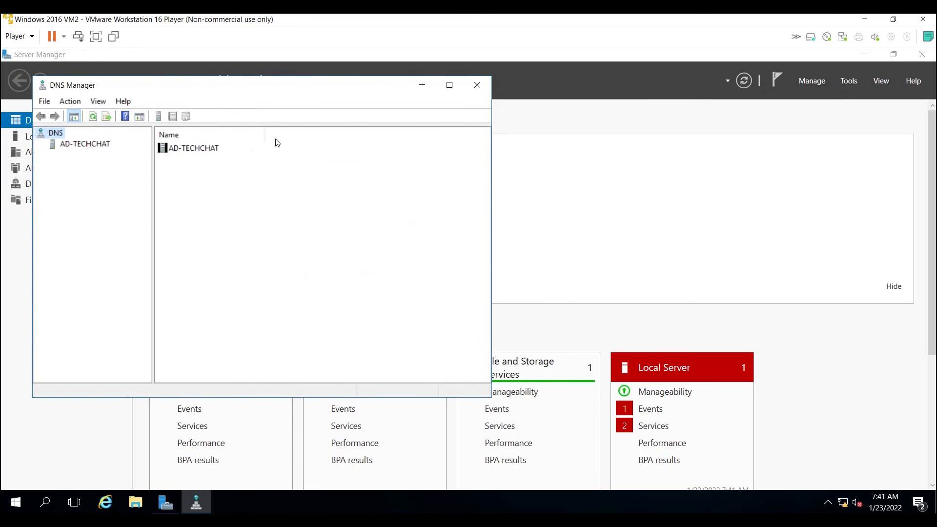
{"action": "left_click", "coordinate": [97, 149]}
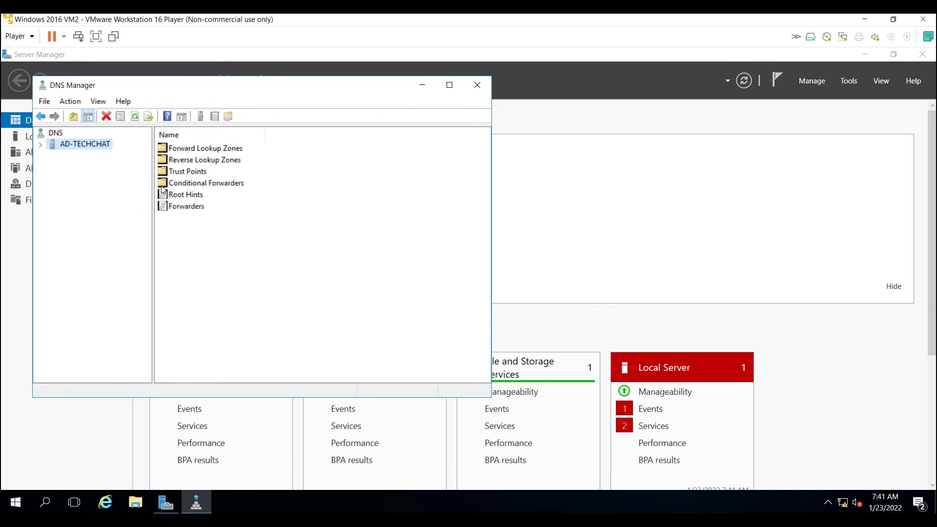
Open Active Directory Users and Computers, expand the techchat.local domain, and view its Computers container.
{"action": "left_click", "coordinate": [848, 81]}
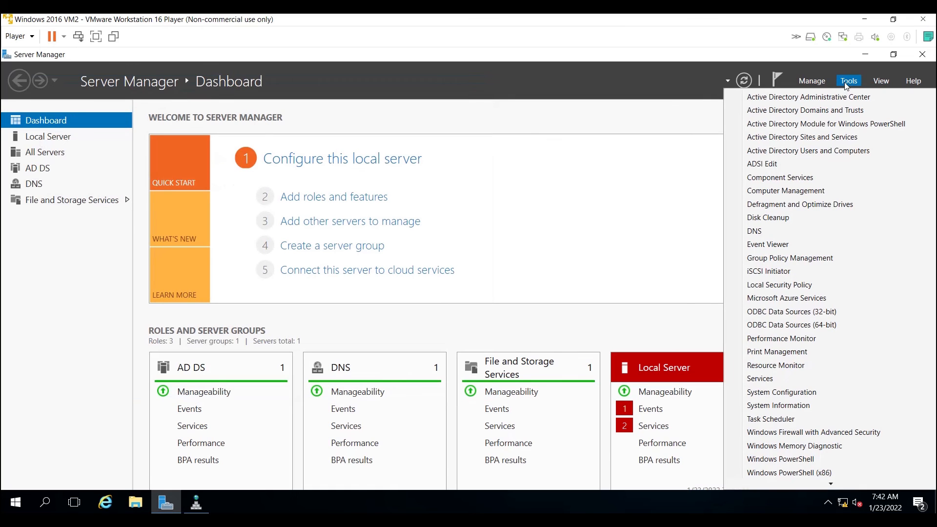
{"action": "left_click", "coordinate": [784, 150]}
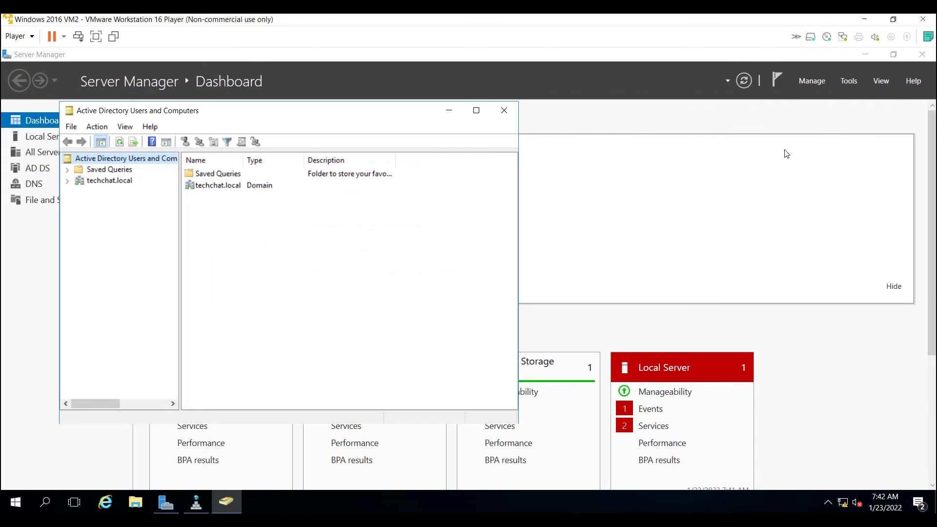
{"action": "left_click", "coordinate": [113, 180]}
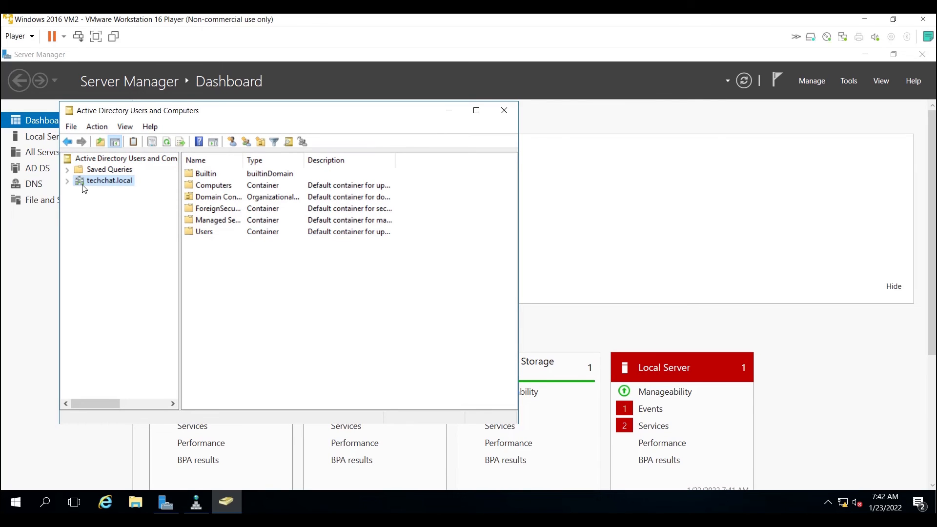
{"action": "left_click", "coordinate": [68, 182]}
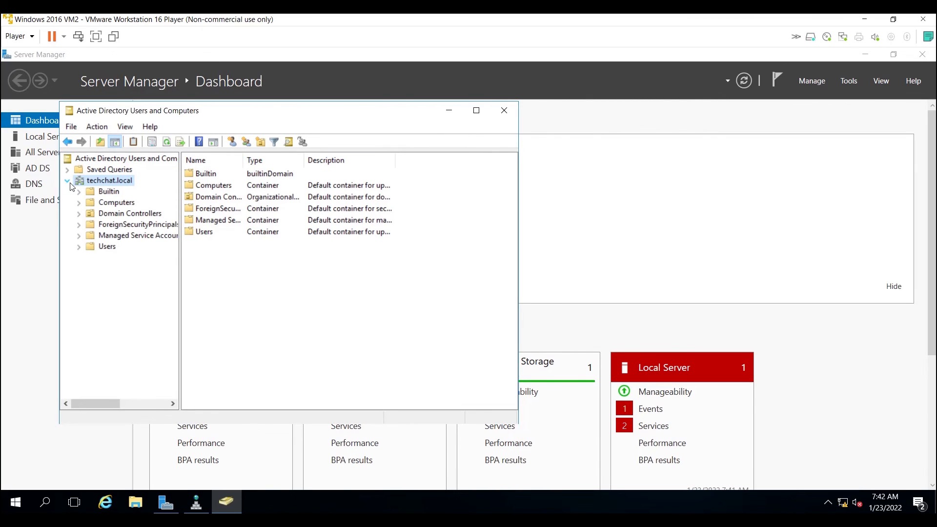
{"action": "left_click", "coordinate": [112, 203]}
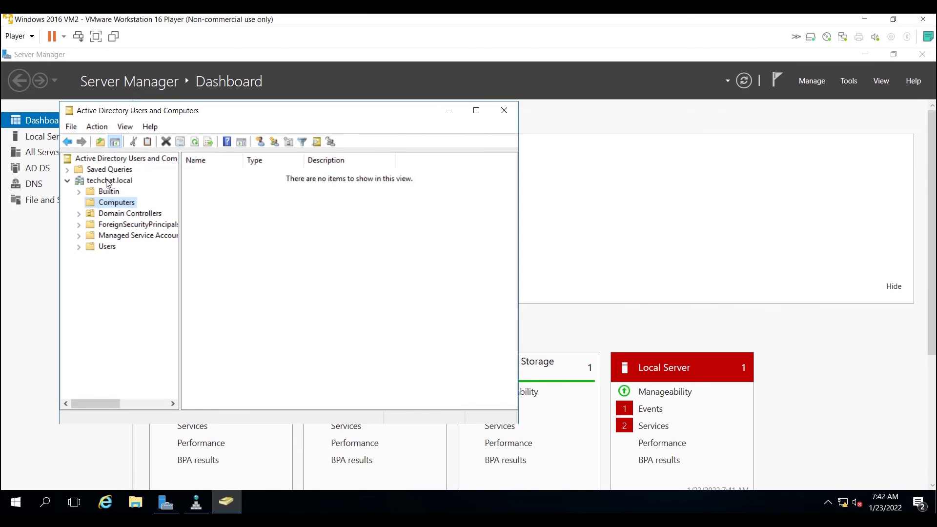
Examine the actions available for the techchat.local domain, the contents of Builtin, and the object types that can be created in Computers.
{"action": "left_click", "coordinate": [108, 182]}
{"action": "right_click", "coordinate": [108, 183]}
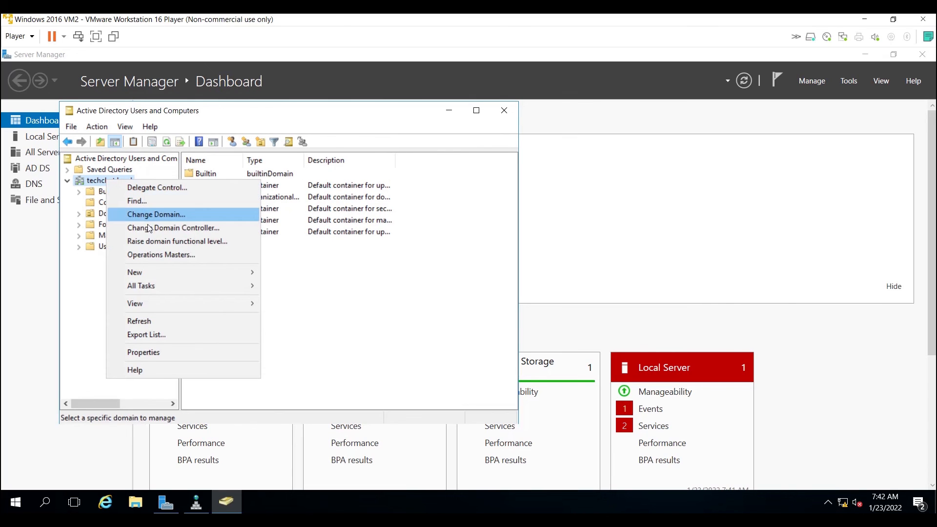
{"action": "mouse_move", "coordinate": [236, 288]}
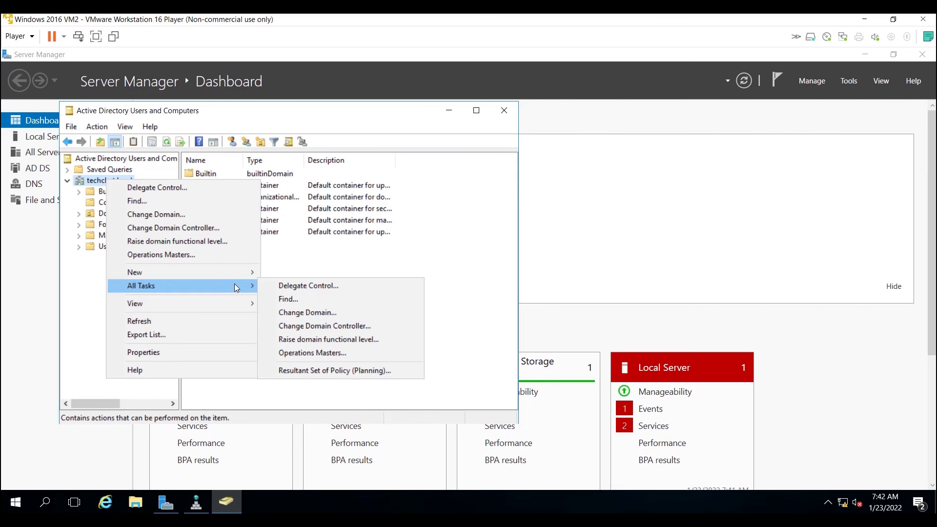
{"action": "left_click", "coordinate": [103, 288]}
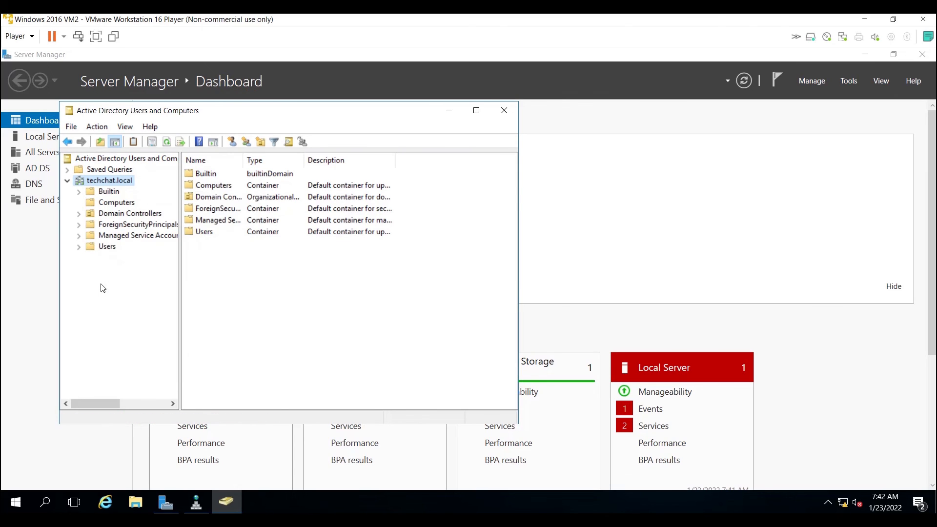
{"action": "left_click", "coordinate": [111, 192]}
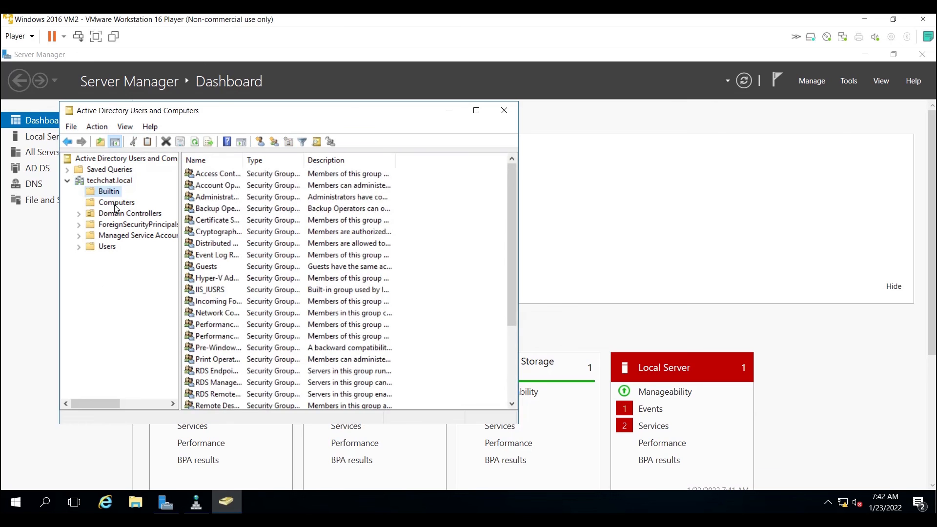
{"action": "left_click", "coordinate": [116, 203]}
{"action": "right_click", "coordinate": [116, 207]}
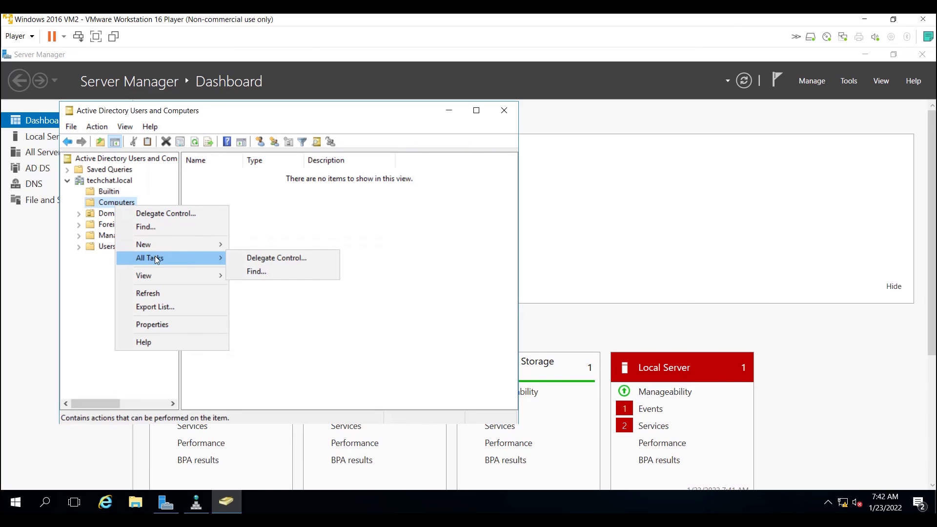
{"action": "mouse_move", "coordinate": [153, 245]}
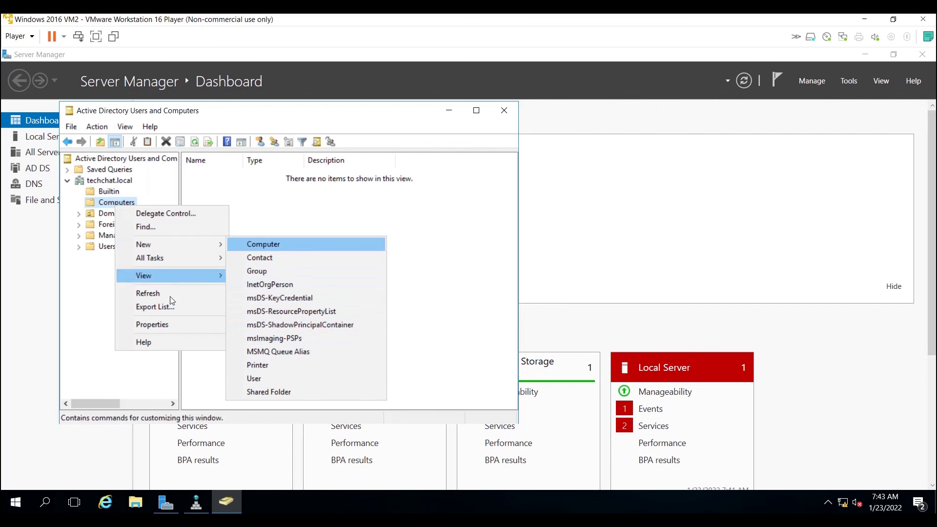
{"action": "left_click", "coordinate": [102, 278]}
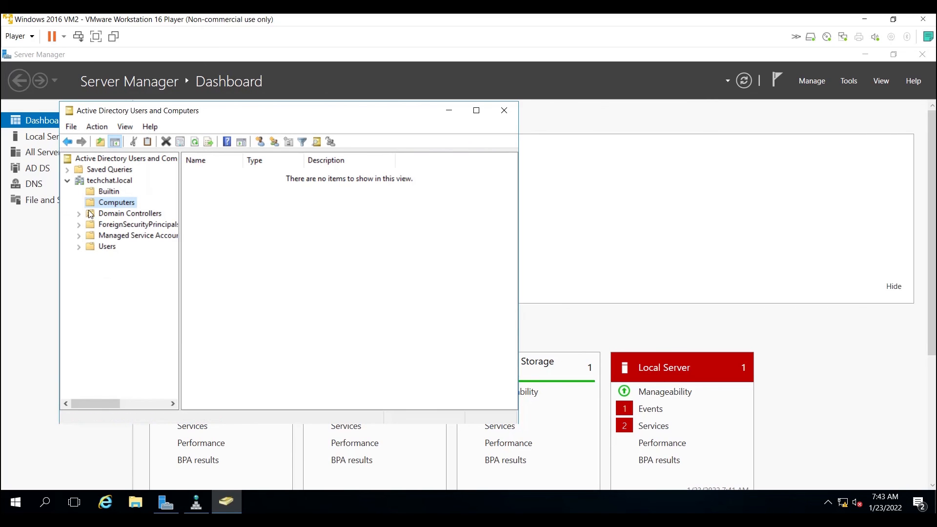